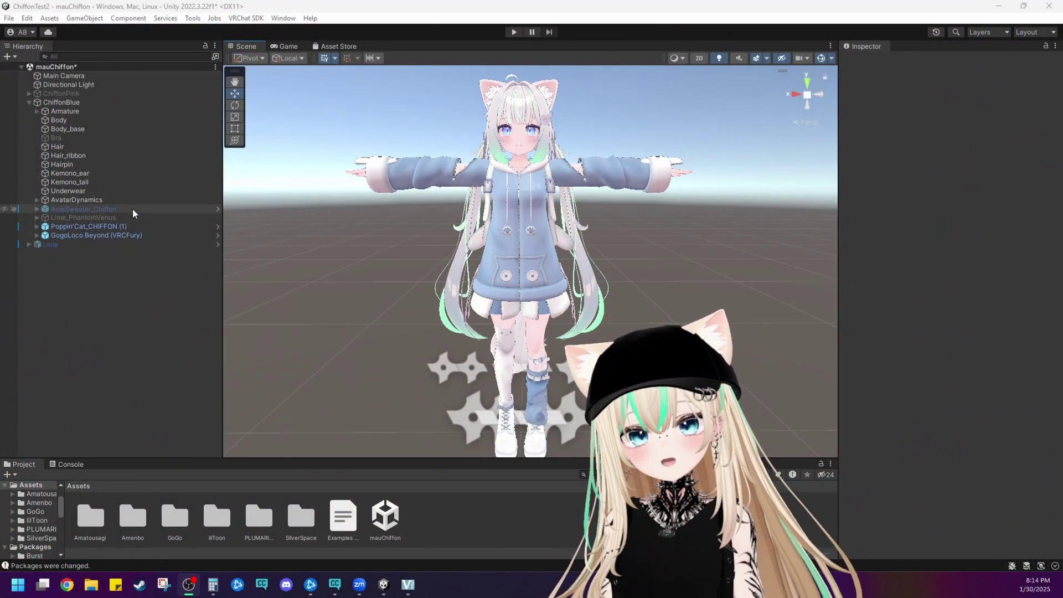
# Frame the whole avatar, enter Play mode and start the Gesture Manager emulator
pyautogui.keyDown('alt'); pyautogui.moveTo(368, 227); pyautogui.dragTo(551, 266); pyautogui.keyUp('alt')
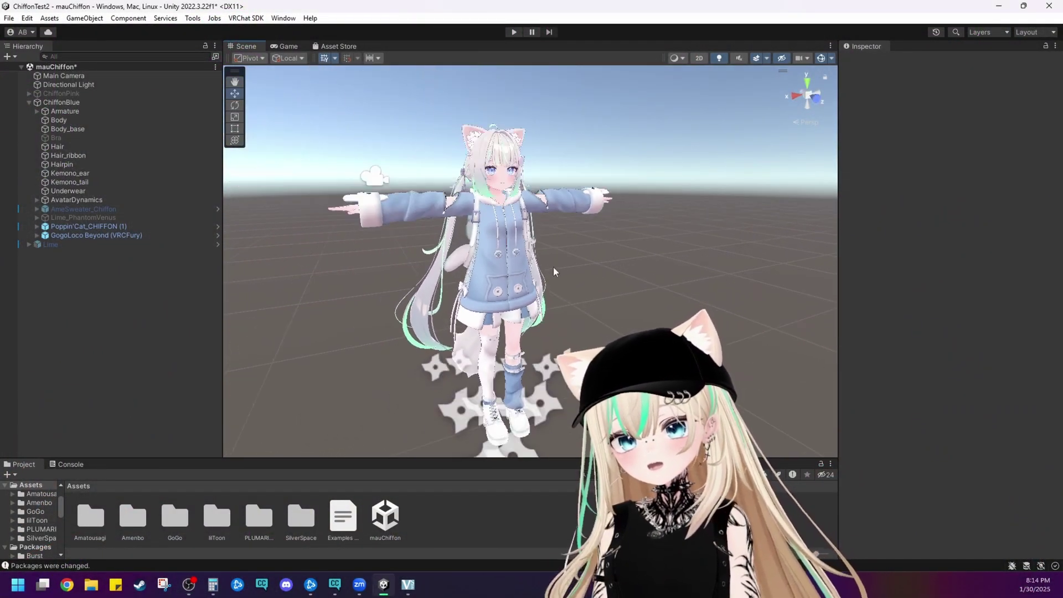
pyautogui.scroll(5, 549, 243)
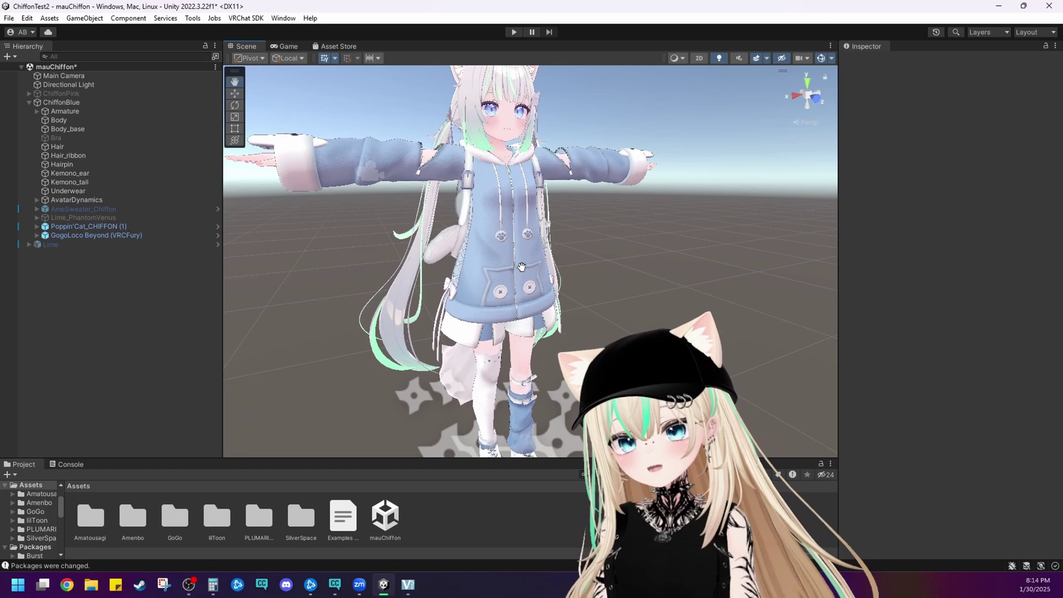
pyautogui.scroll(-2, 570, 280)
pyautogui.moveTo(570, 280); pyautogui.dragTo(416, 240)
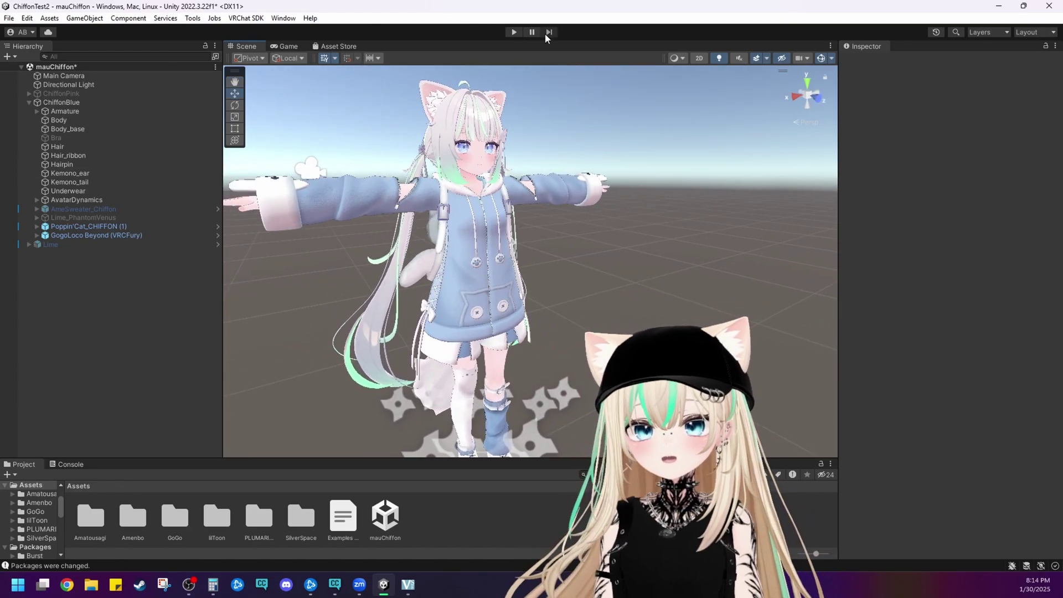
pyautogui.click(512, 32)
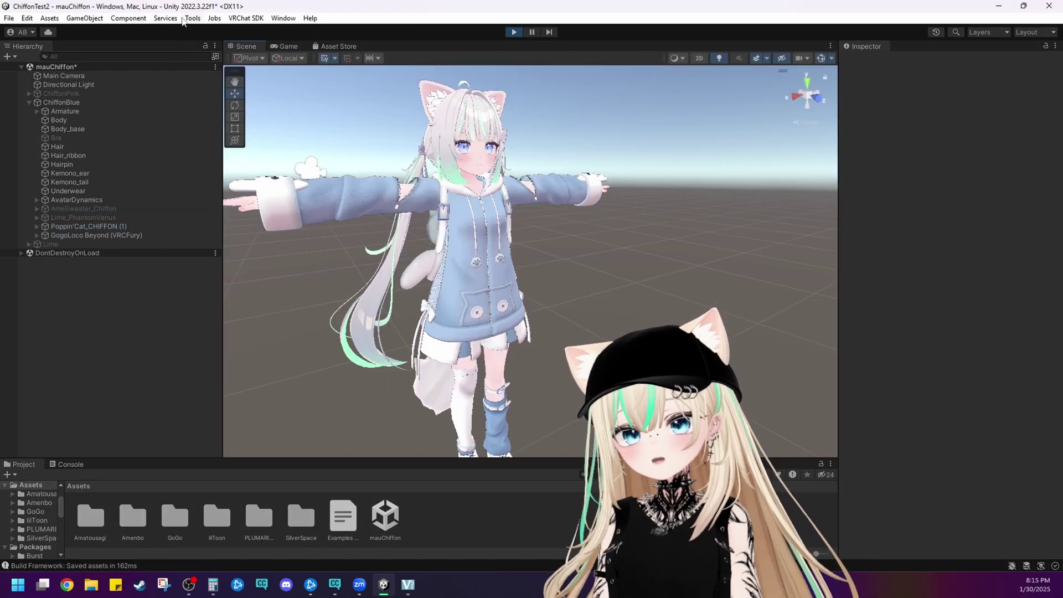
pyautogui.click(192, 18)
pyautogui.click(206, 32)
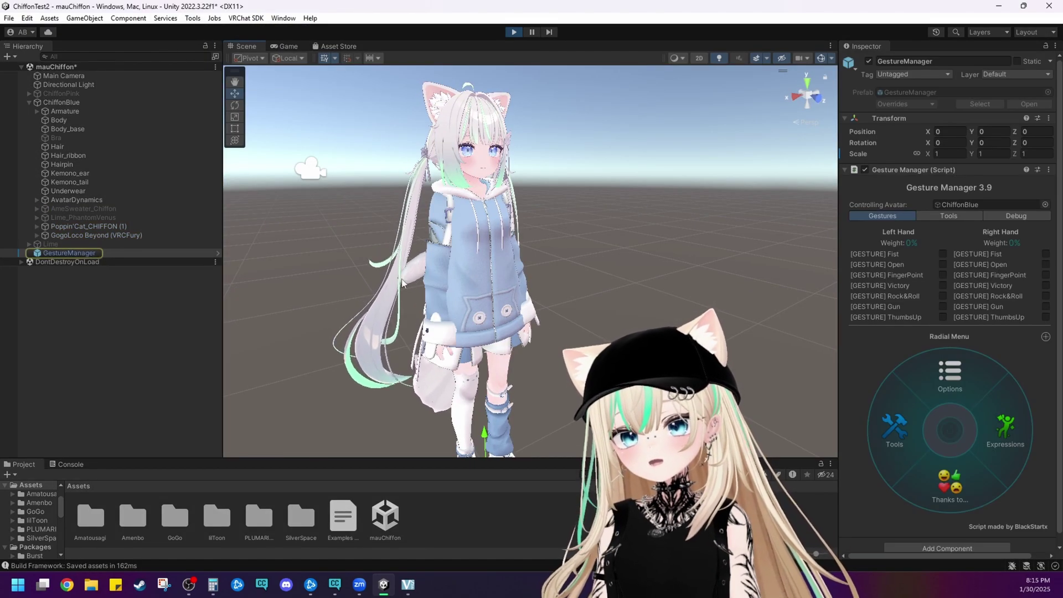
pyautogui.scroll(3, 427, 265)
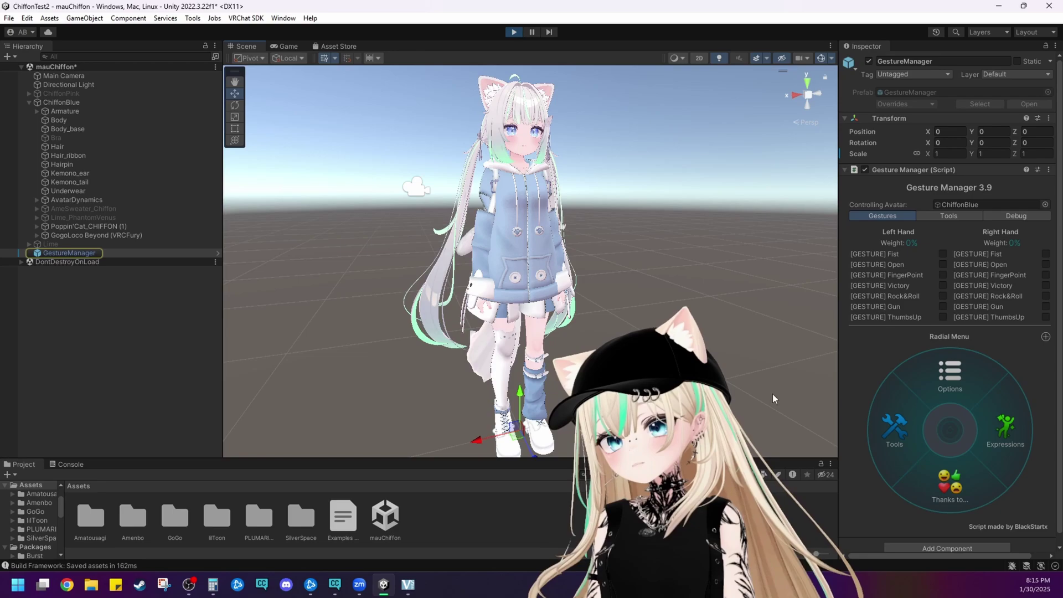
# Toggle the cat jacket, venus sweater, fettes brot sweater and angel wings, ending with no jacket or sweater
pyautogui.click(1017, 431)
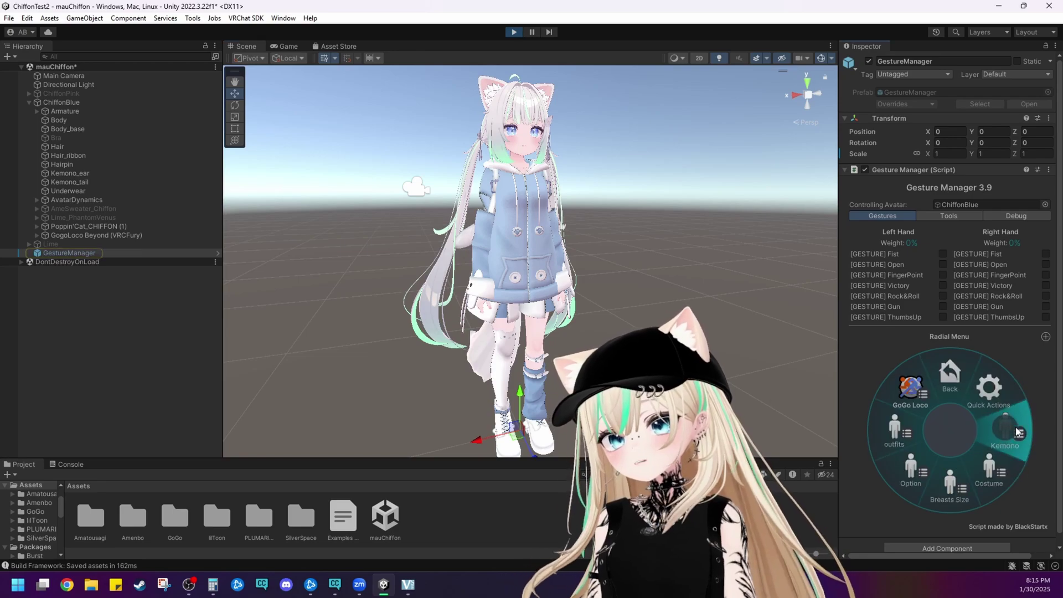
pyautogui.click(905, 429)
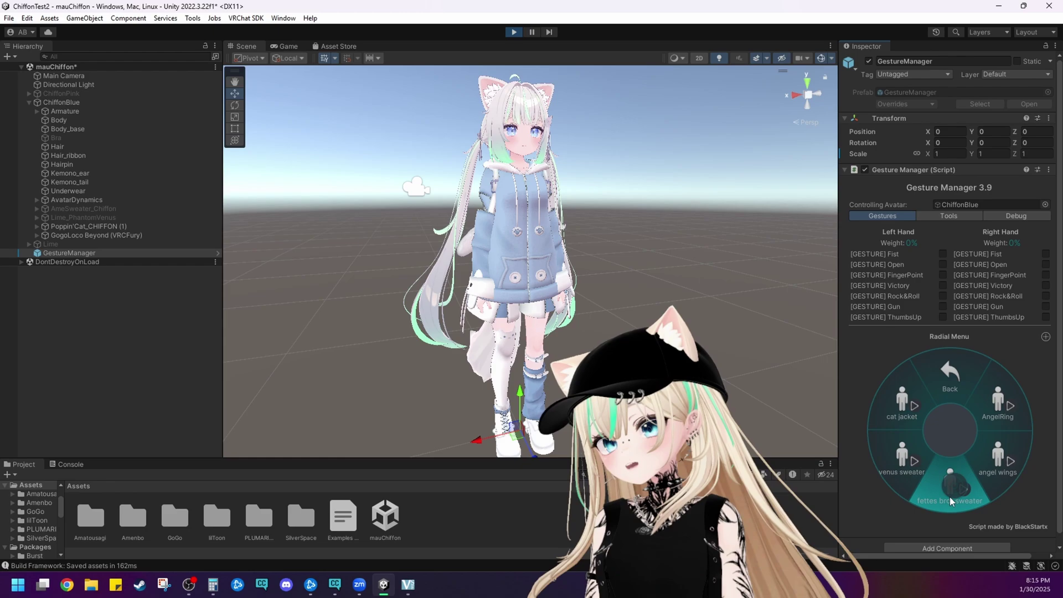
pyautogui.click(908, 400)
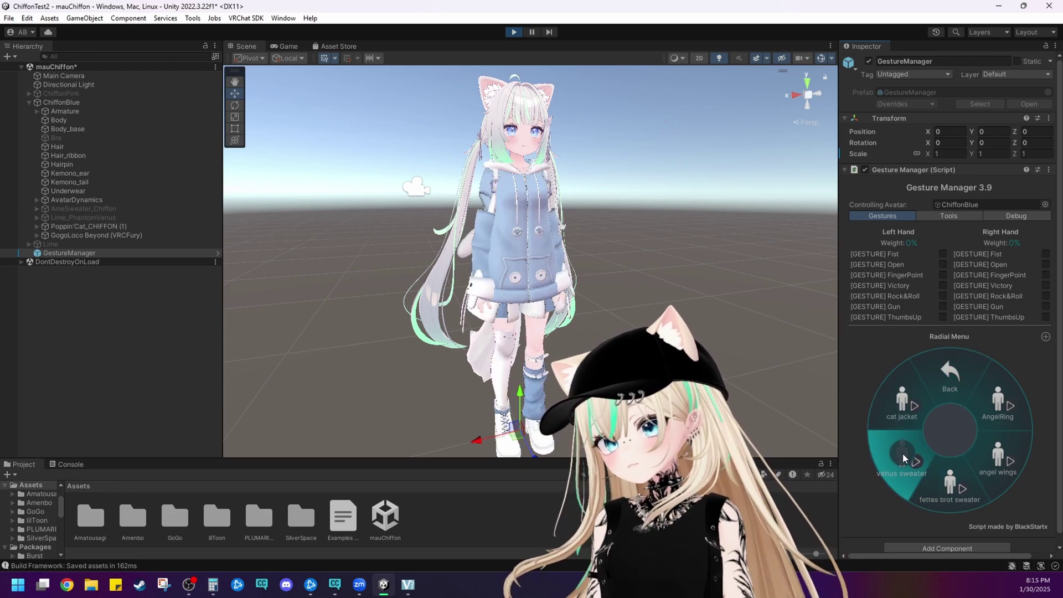
pyautogui.click(903, 453)
pyautogui.click(896, 413)
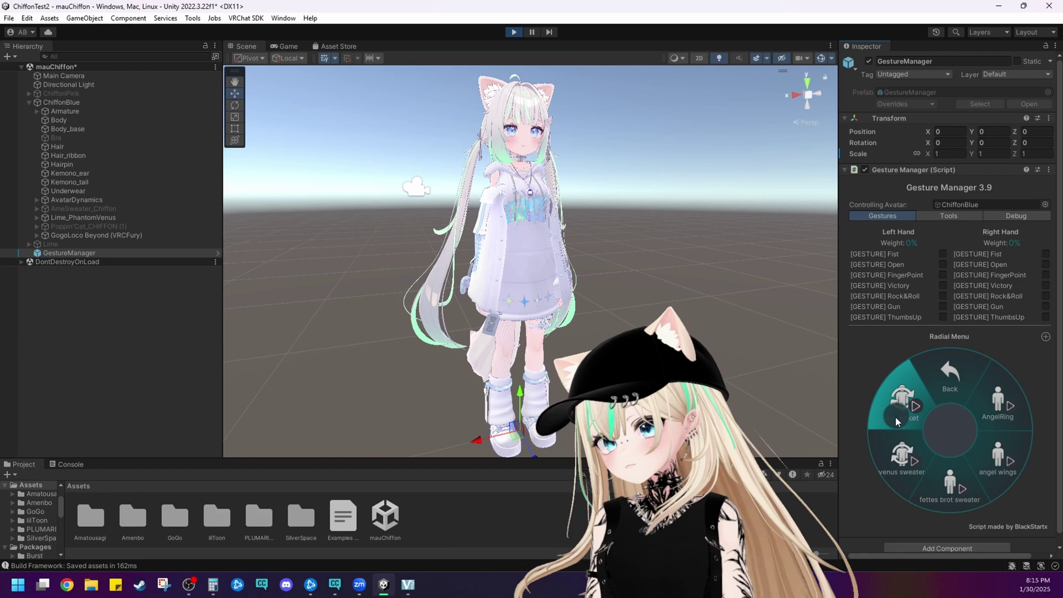
pyautogui.click(936, 488)
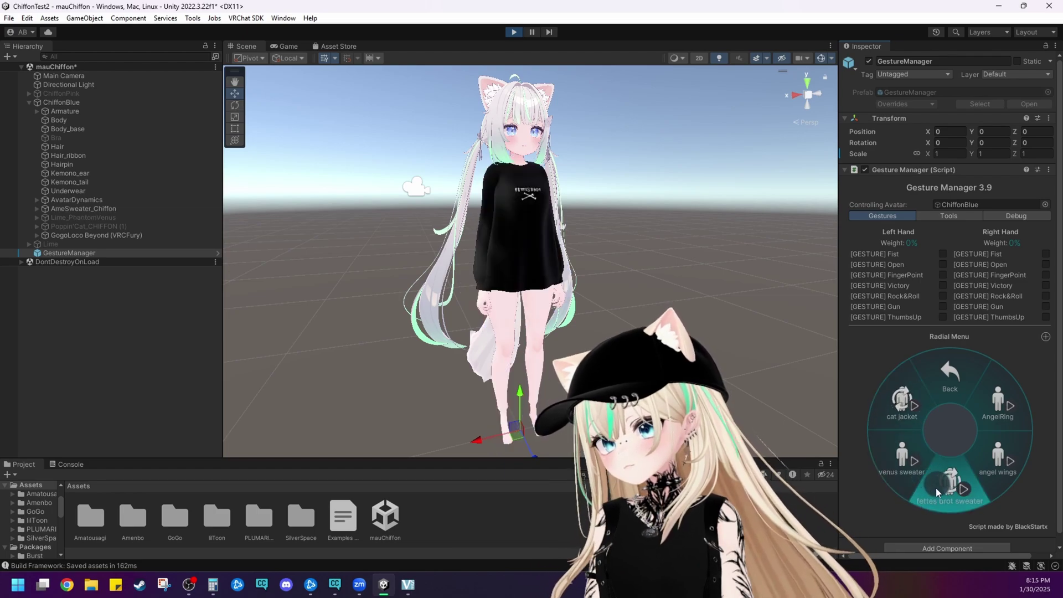
pyautogui.click(936, 487)
pyautogui.click(994, 470)
pyautogui.click(994, 469)
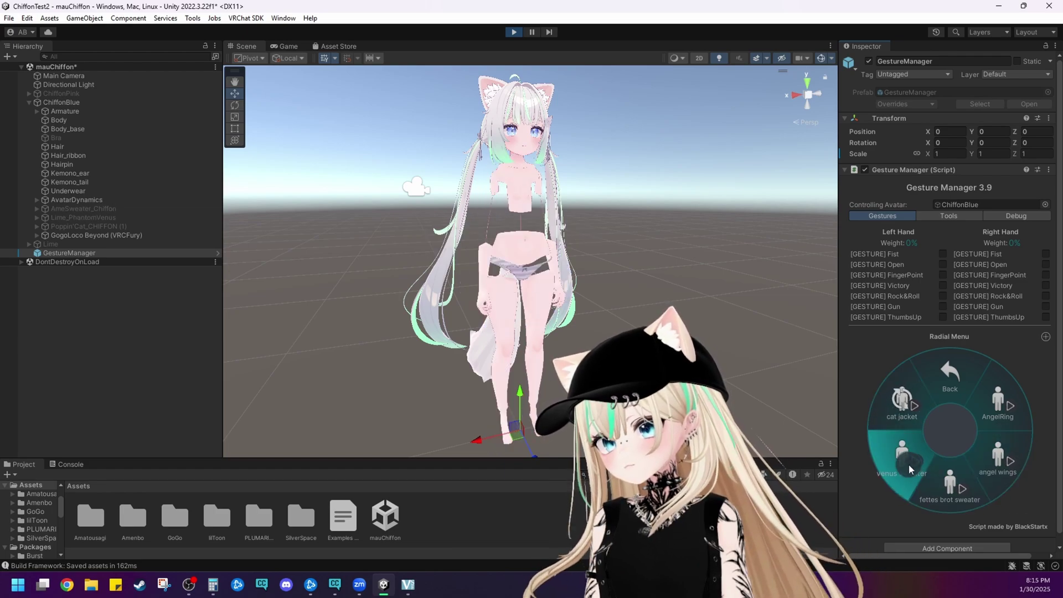
pyautogui.click(908, 464)
pyautogui.click(899, 418)
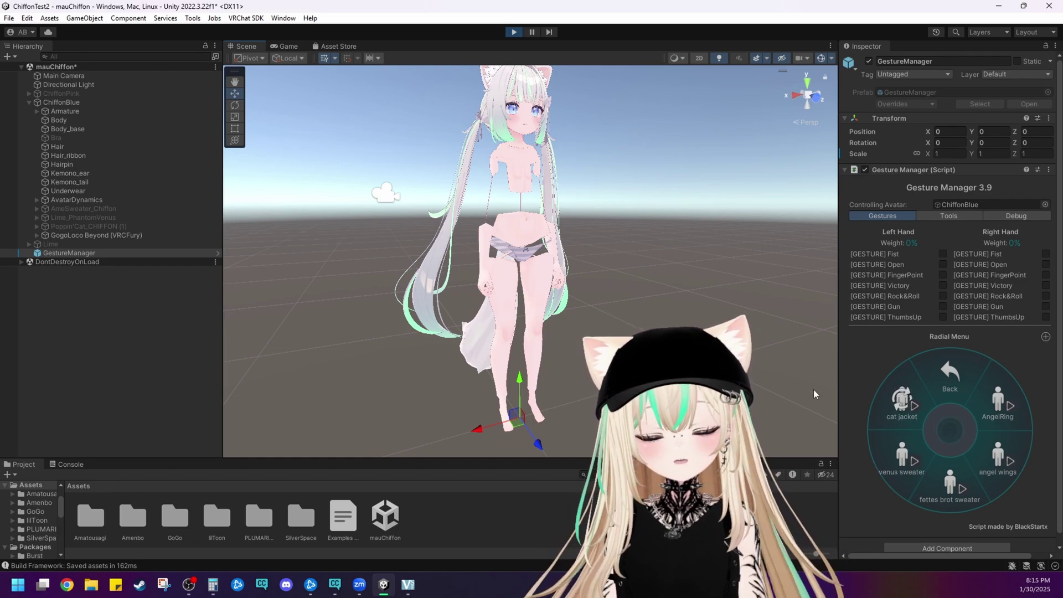
# Open the costume submenu with Sneaker, Sailor-Jersey, Socks, Bottoms and Legwarmer
pyautogui.click(1000, 483)
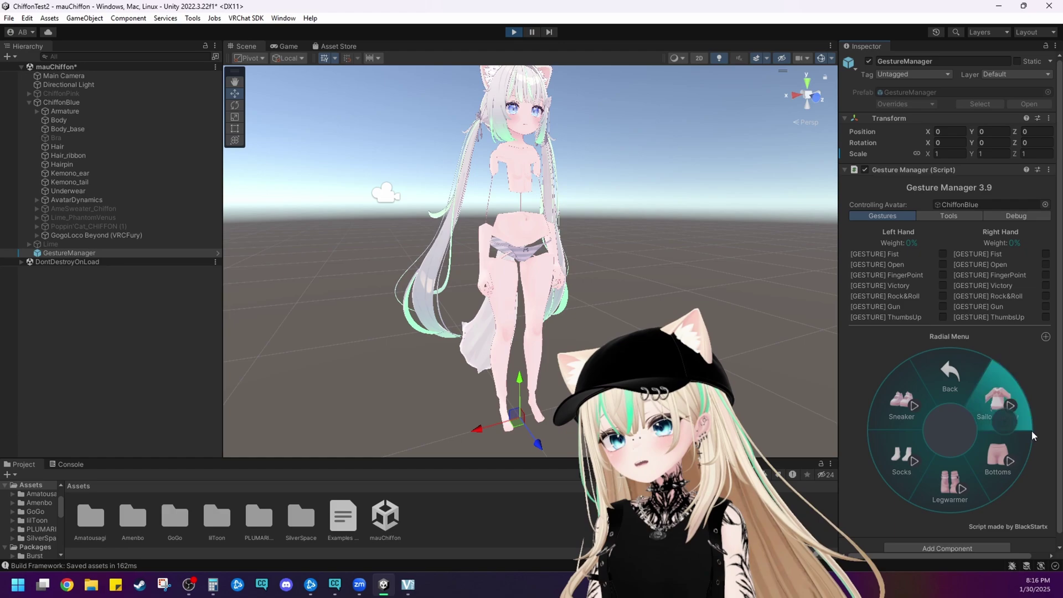
# Put the blue cat jacket back on, zoom in on its zipper, then return to the main expressions page
pyautogui.click(943, 377)
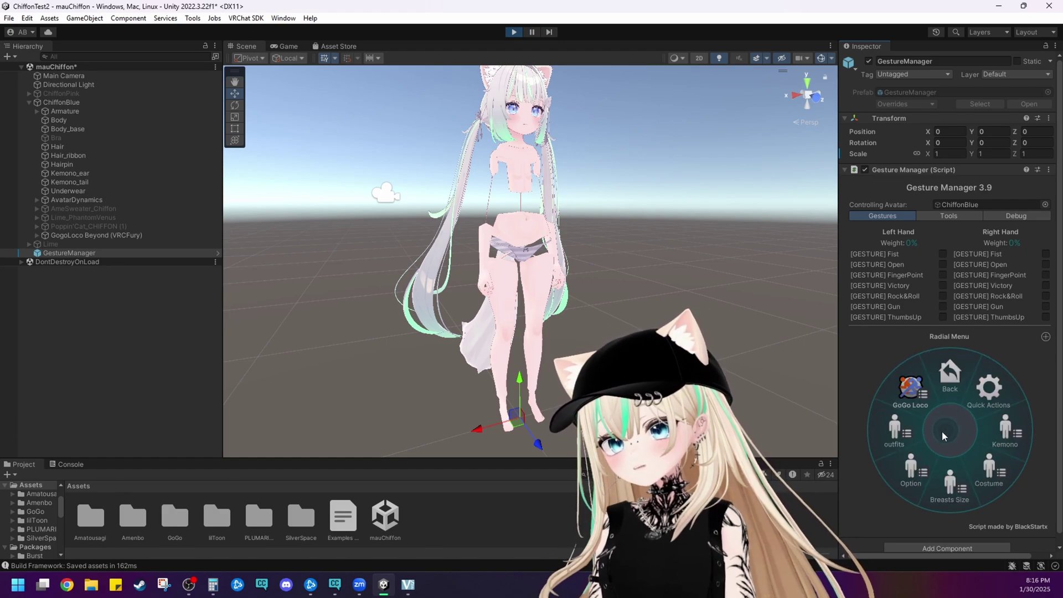
pyautogui.click(881, 412)
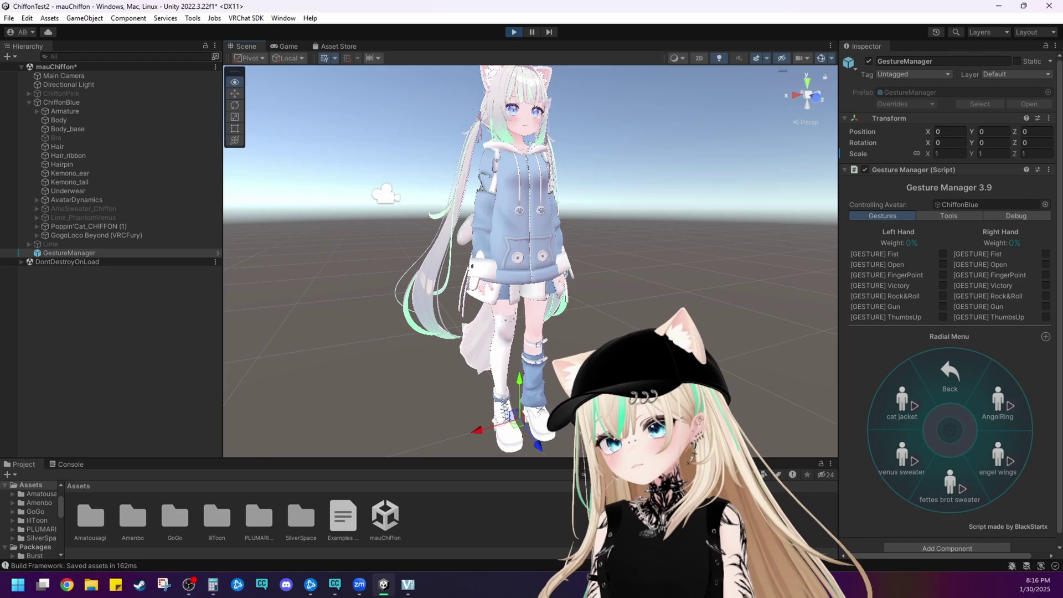
pyautogui.scroll(10, 530, 260)
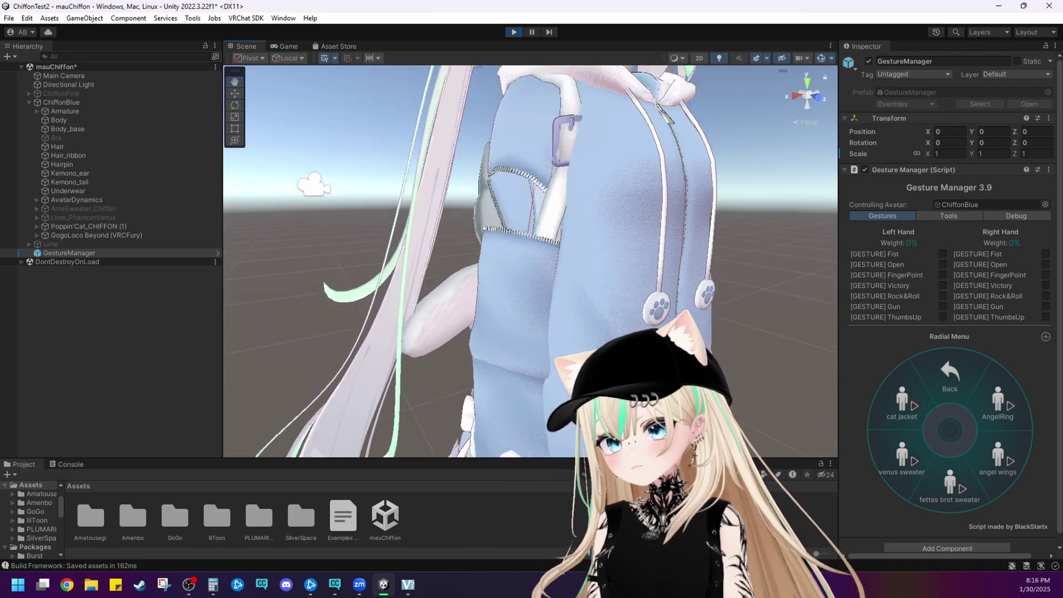
pyautogui.scroll(8, 634, 270)
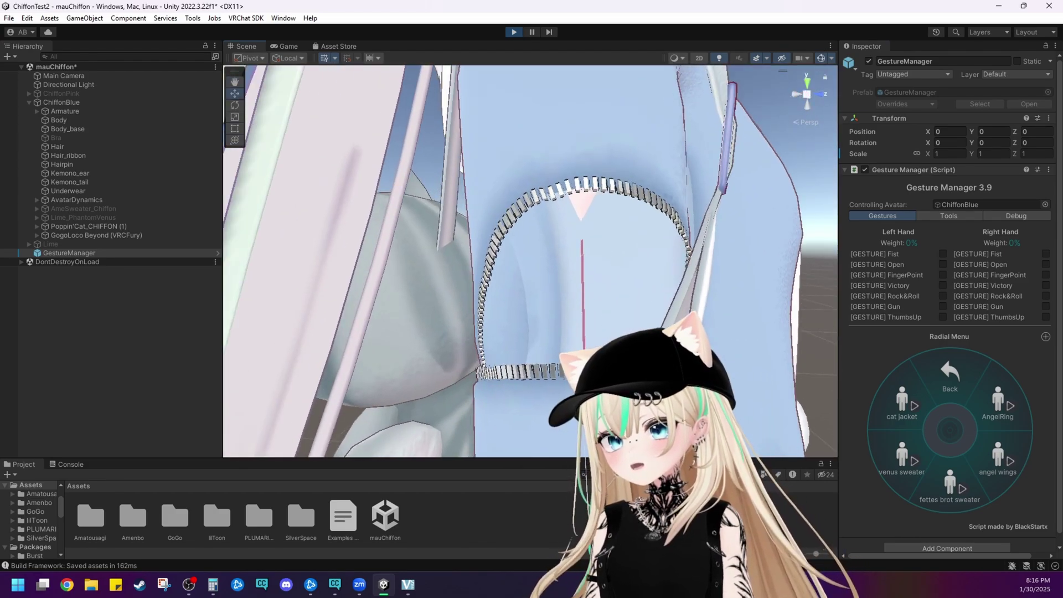
pyautogui.moveTo(635, 270); pyautogui.dragTo(554, 277, button='right')
pyautogui.scroll(5, 554, 274)
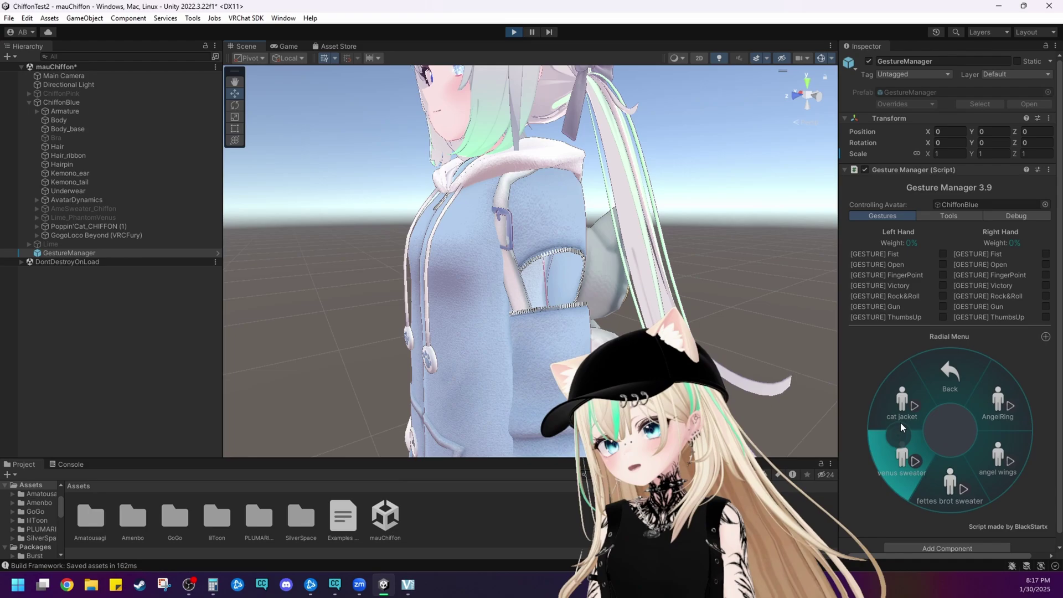
pyautogui.click(939, 379)
pyautogui.moveTo(720, 277); pyautogui.dragTo(775, 288, button='right')
# Stop Play mode, select ChiffonBlue with gizmos hidden, and ping its Chiffon_FX controller from Playable Layers
pyautogui.press('f')
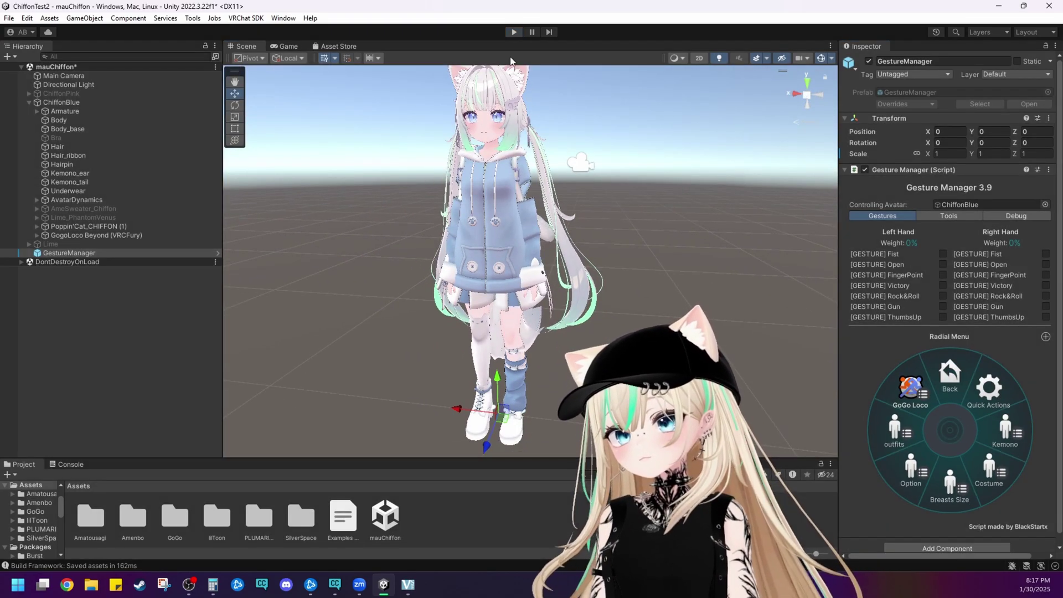
pyautogui.click(514, 32)
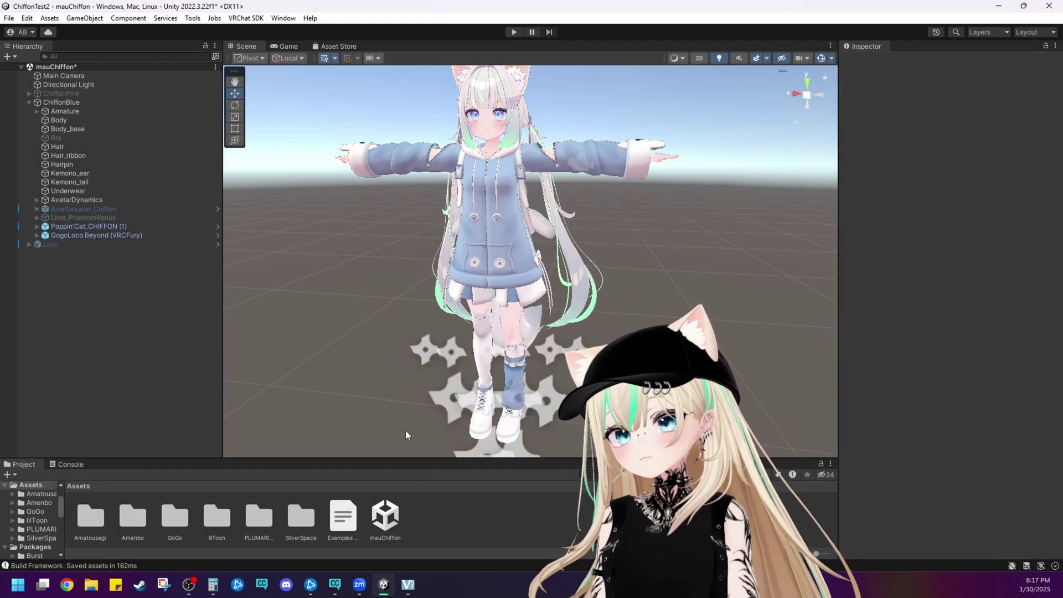
pyautogui.moveTo(514, 380); pyautogui.dragTo(419, 387, button='right')
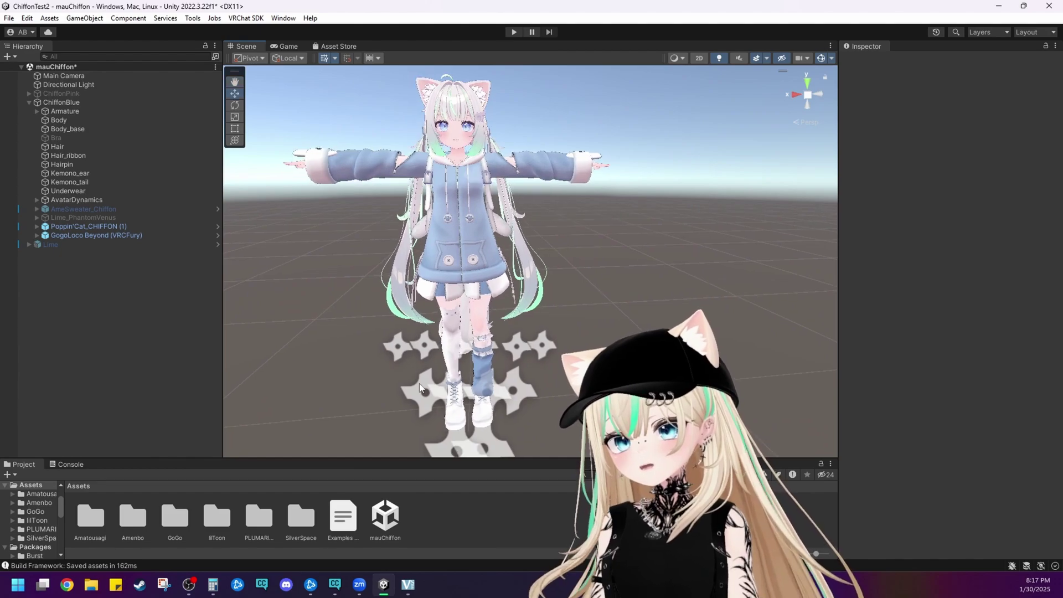
pyautogui.click(53, 104)
pyautogui.moveTo(443, 249); pyautogui.dragTo(488, 254, button='middle')
pyautogui.click(821, 59)
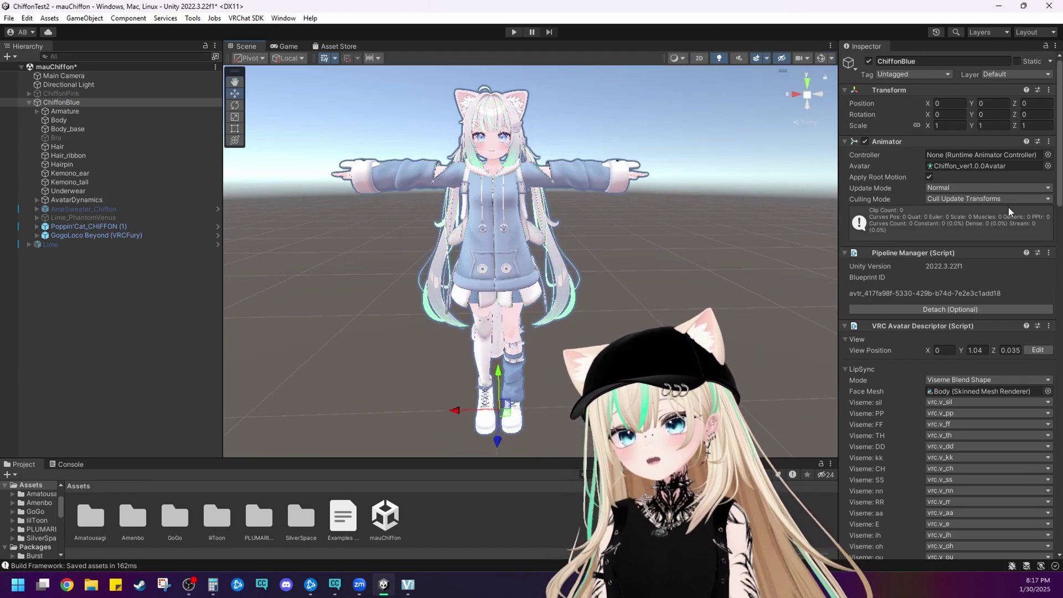
pyautogui.scroll(-15, 912, 228)
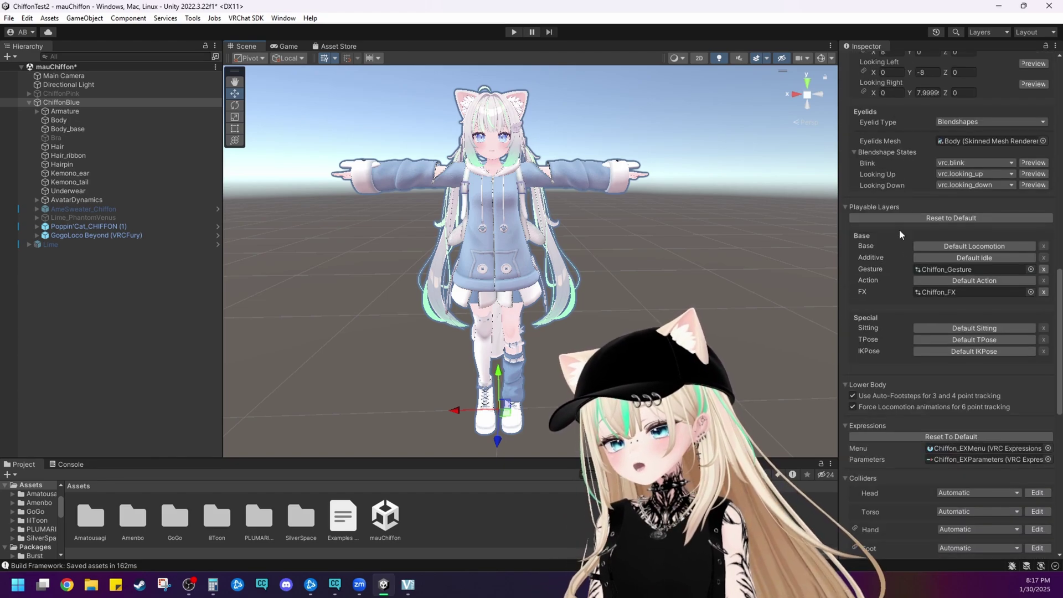
pyautogui.click(935, 292)
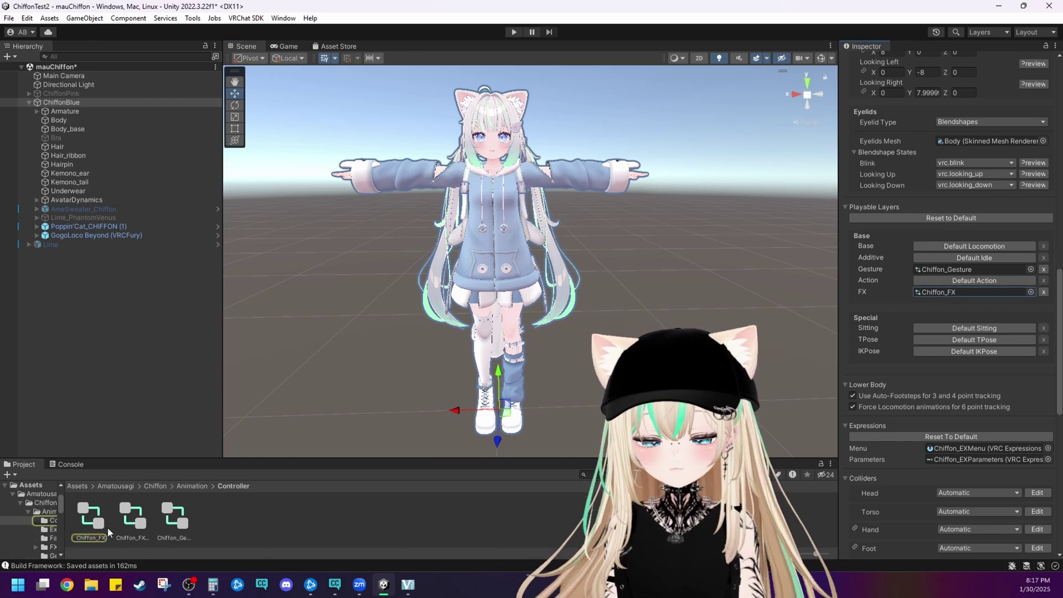
# Open Chiffon_FX and browse the Sailor-Jersey, Bottoms, Legwarmer, Kemono_ear and Kemono_tail layers
pyautogui.doubleClick(92, 524)
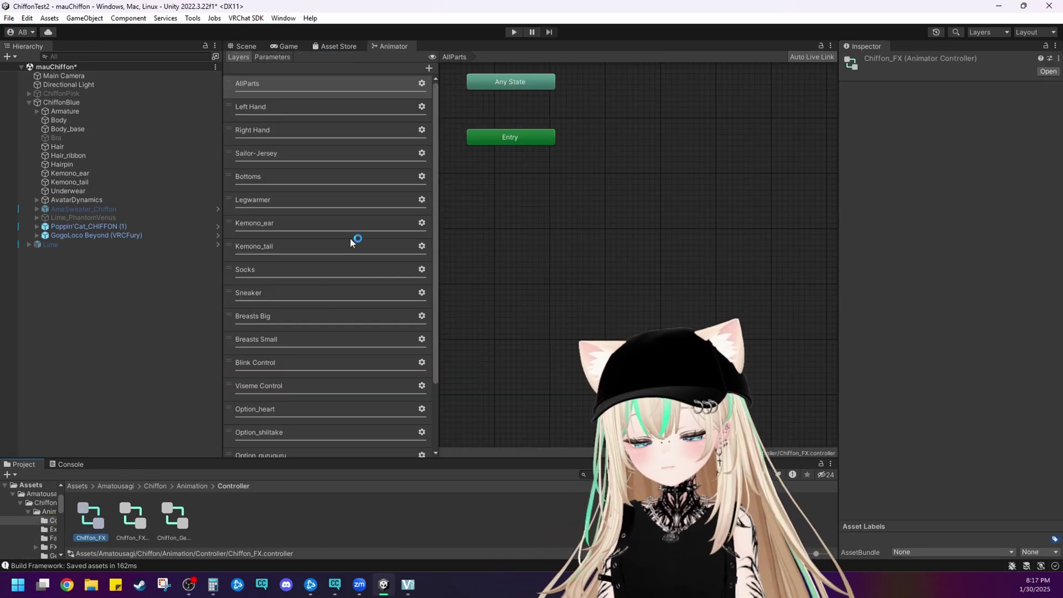
pyautogui.click(273, 108)
pyautogui.click(274, 154)
pyautogui.click(277, 178)
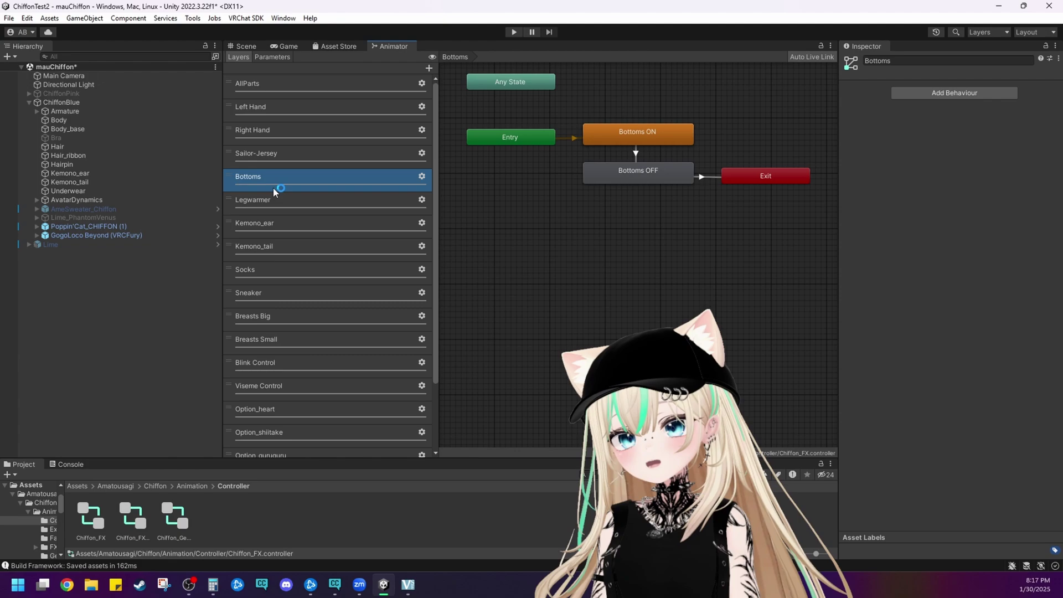
pyautogui.click(277, 200)
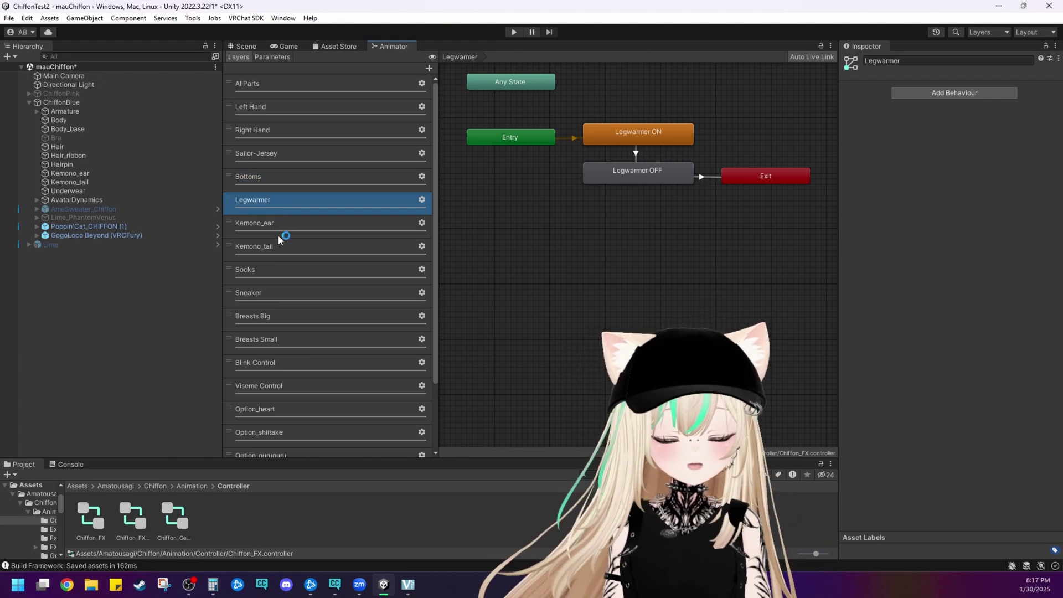
pyautogui.click(284, 227)
pyautogui.click(284, 241)
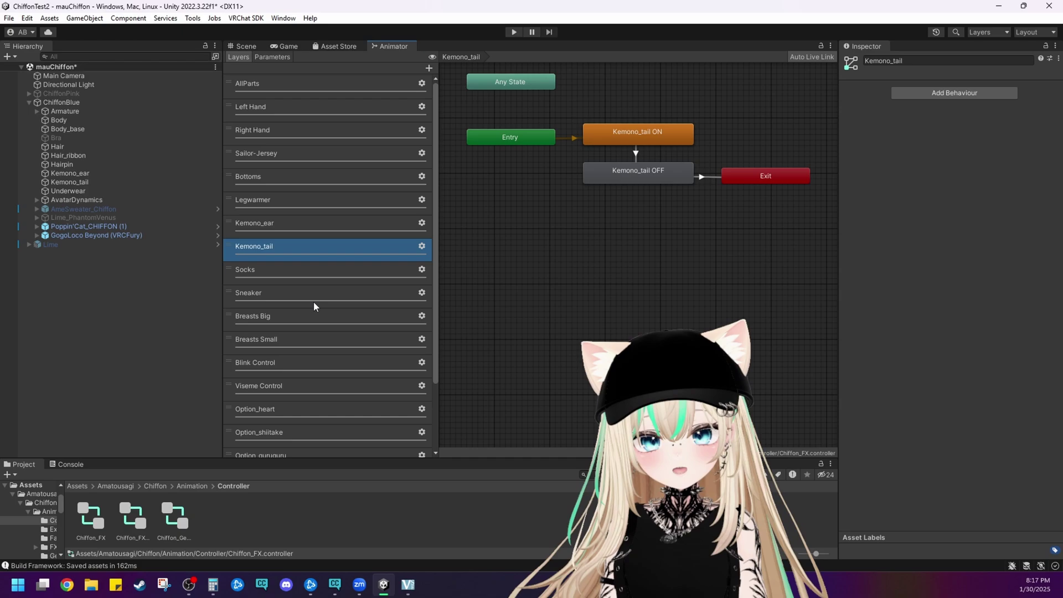
pyautogui.scroll(-4, 330, 155)
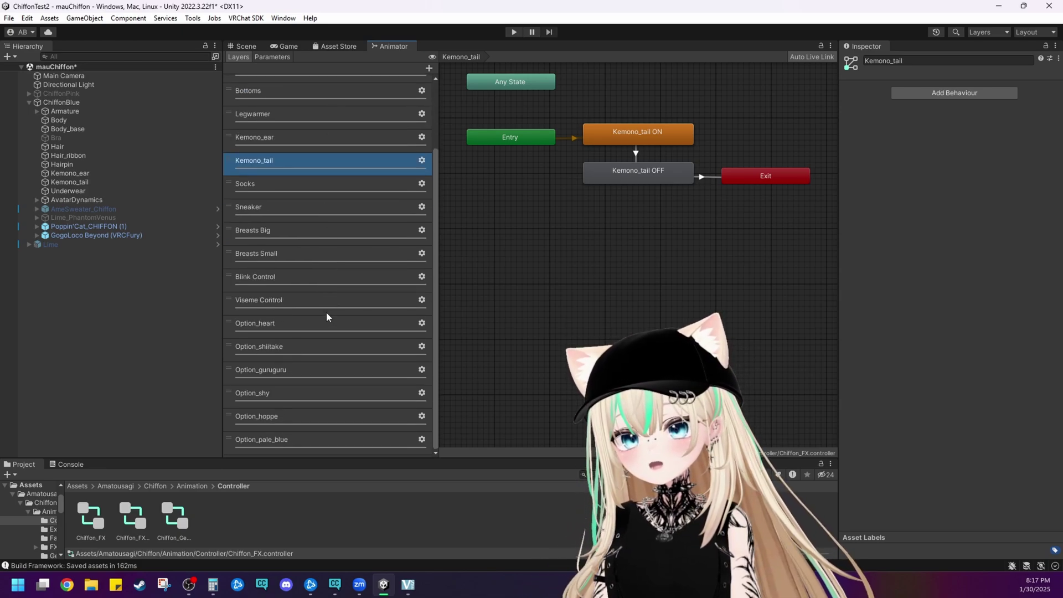
pyautogui.scroll(4, 325, 354)
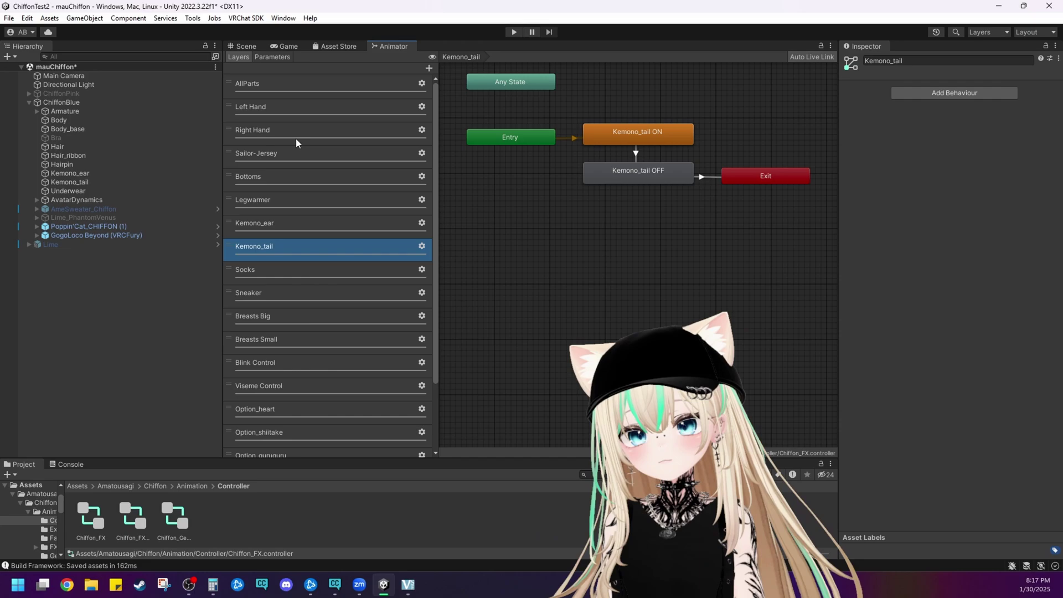
# Compare the Left Hand and Right Hand gesture layers, then show Sailor-Jersey's ON/OFF states
pyautogui.click(282, 112)
pyautogui.click(284, 130)
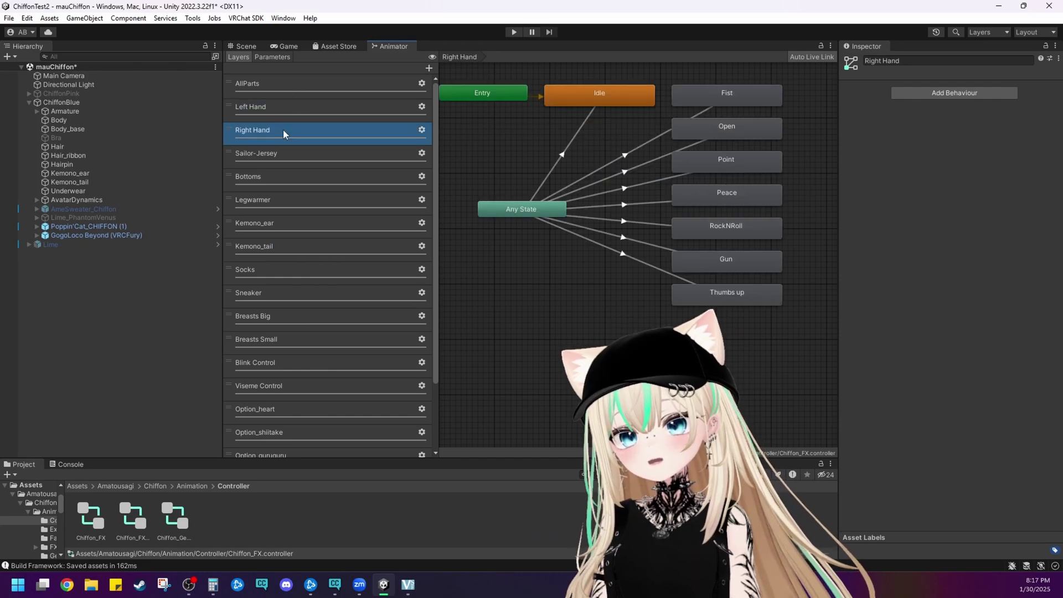
pyautogui.click(283, 111)
pyautogui.click(282, 133)
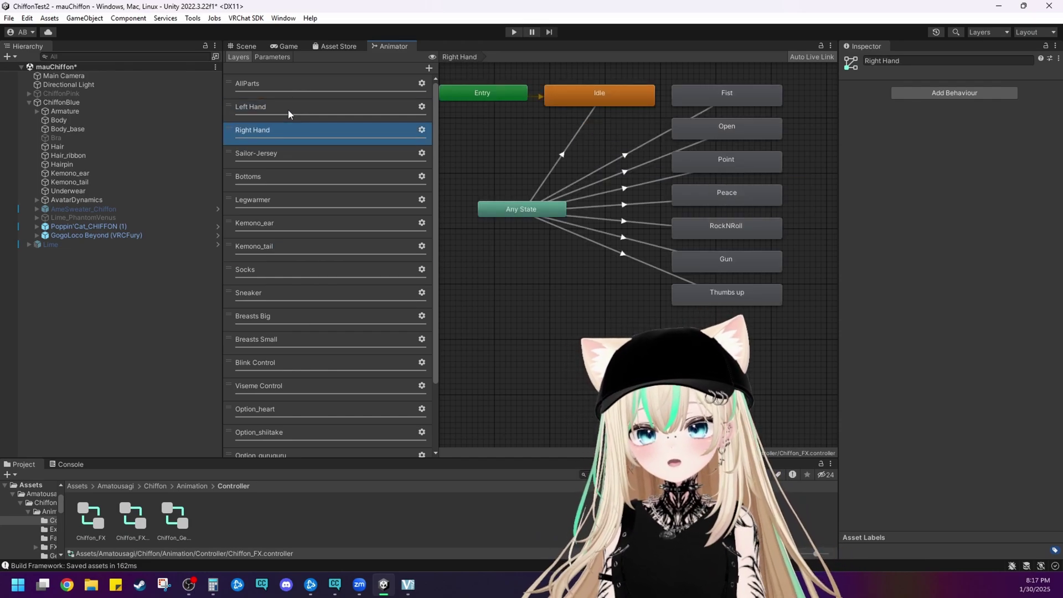
pyautogui.click(288, 114)
pyautogui.click(287, 129)
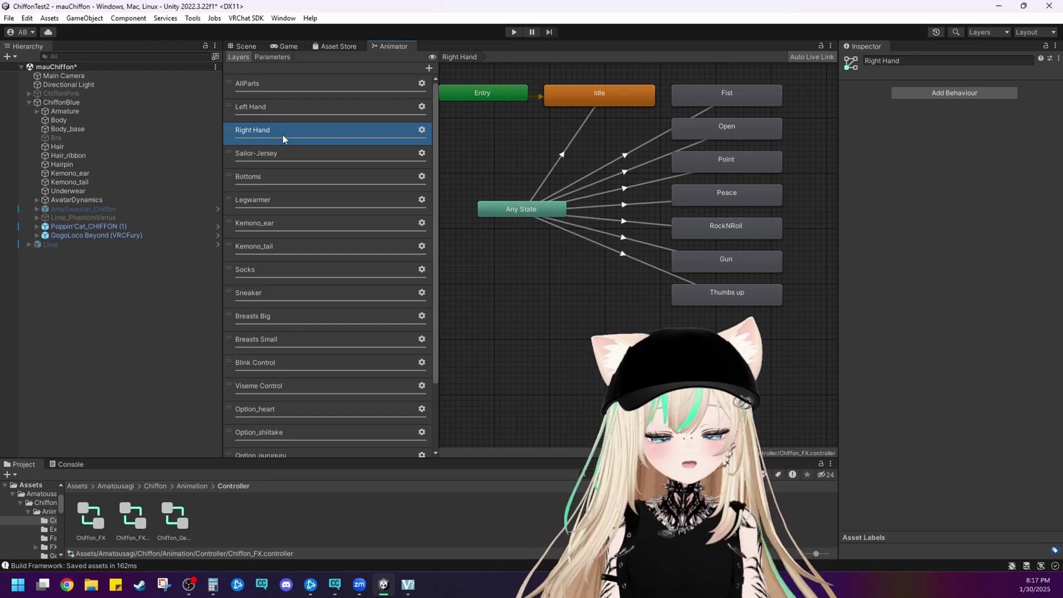
pyautogui.click(329, 157)
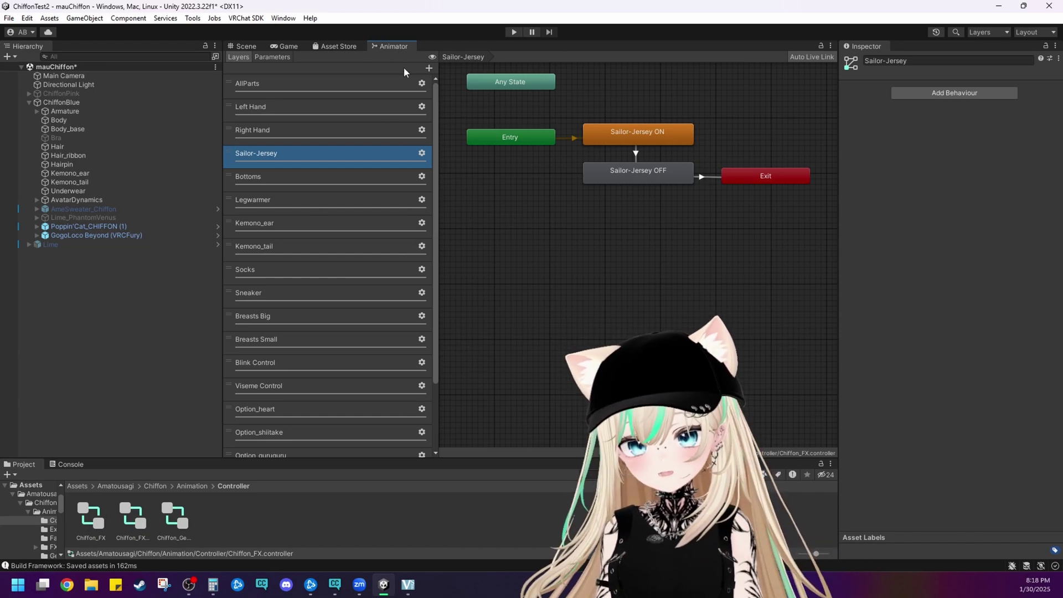
# Delete the Sailor-Jersey, Bottoms, Legwarmer, Socks and Sneaker layers from Chiffon_FX
pyautogui.rightClick(291, 165)
pyautogui.click(318, 175)
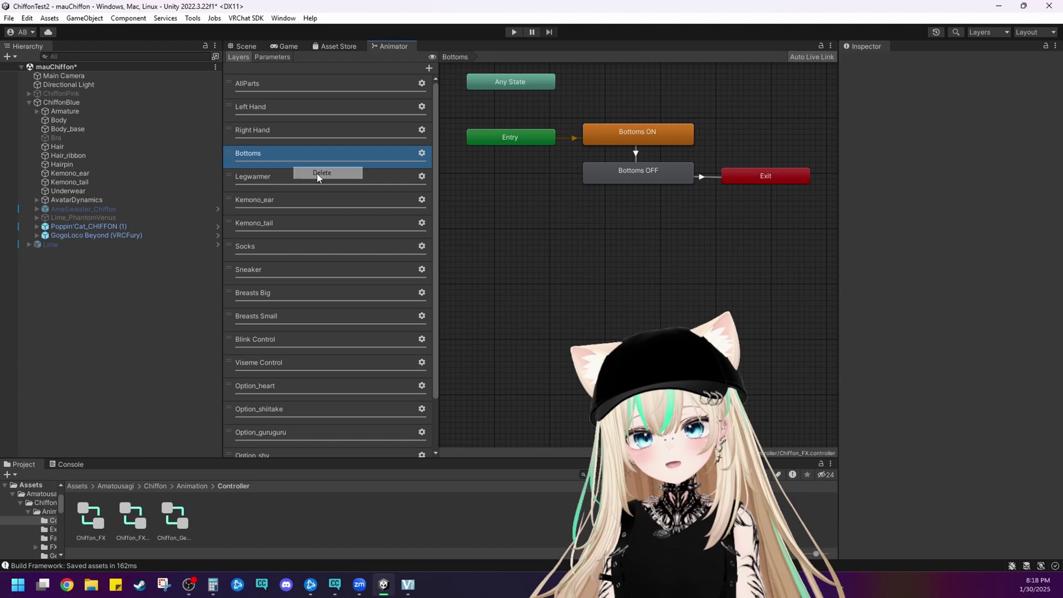
pyautogui.rightClick(274, 155)
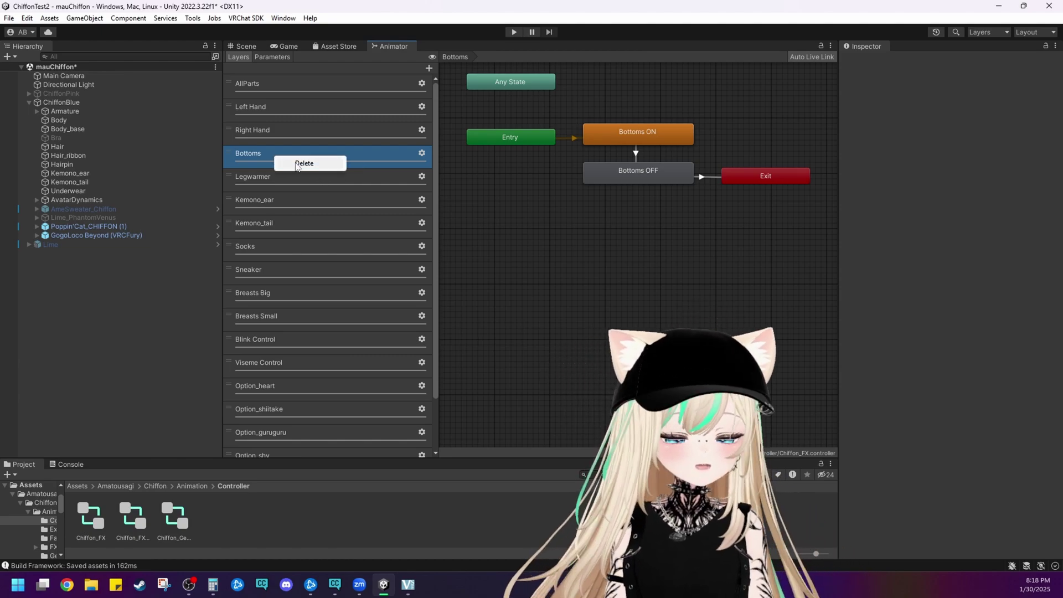
pyautogui.click(304, 163)
pyautogui.rightClick(285, 159)
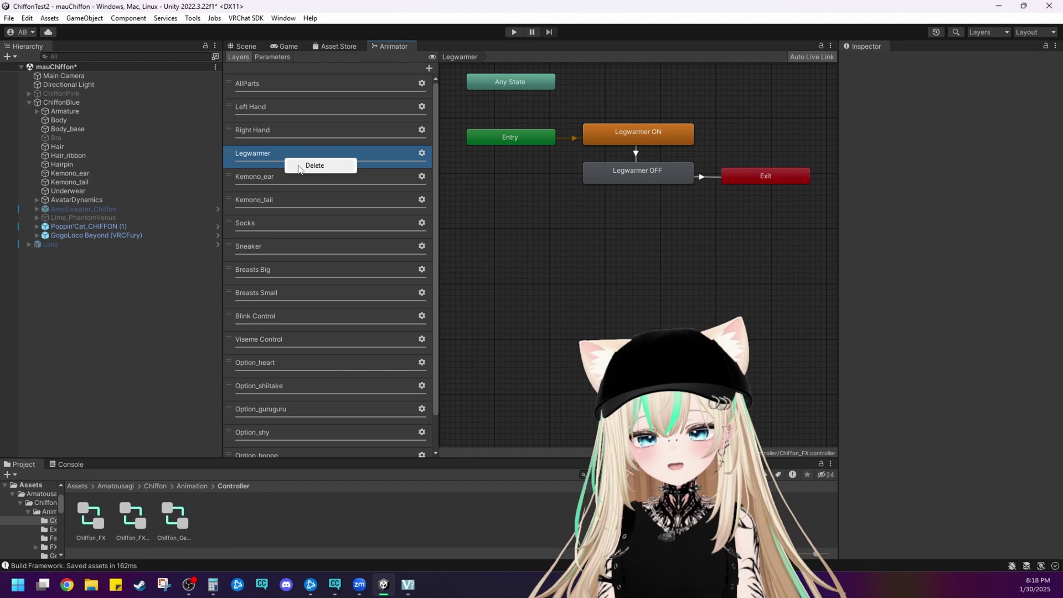
pyautogui.click(299, 166)
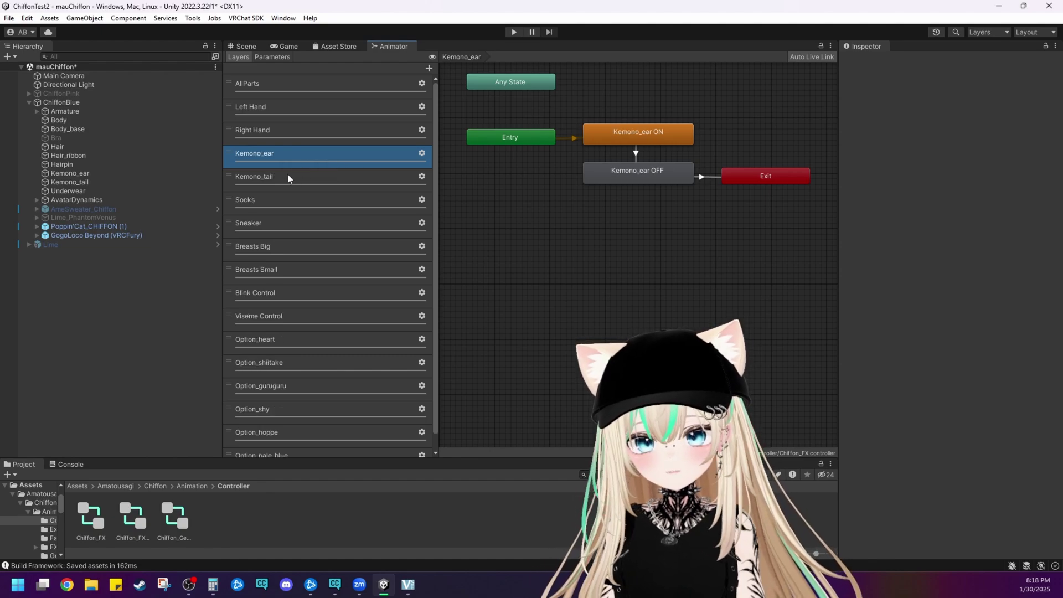
pyautogui.click(261, 206)
pyautogui.rightClick(261, 206)
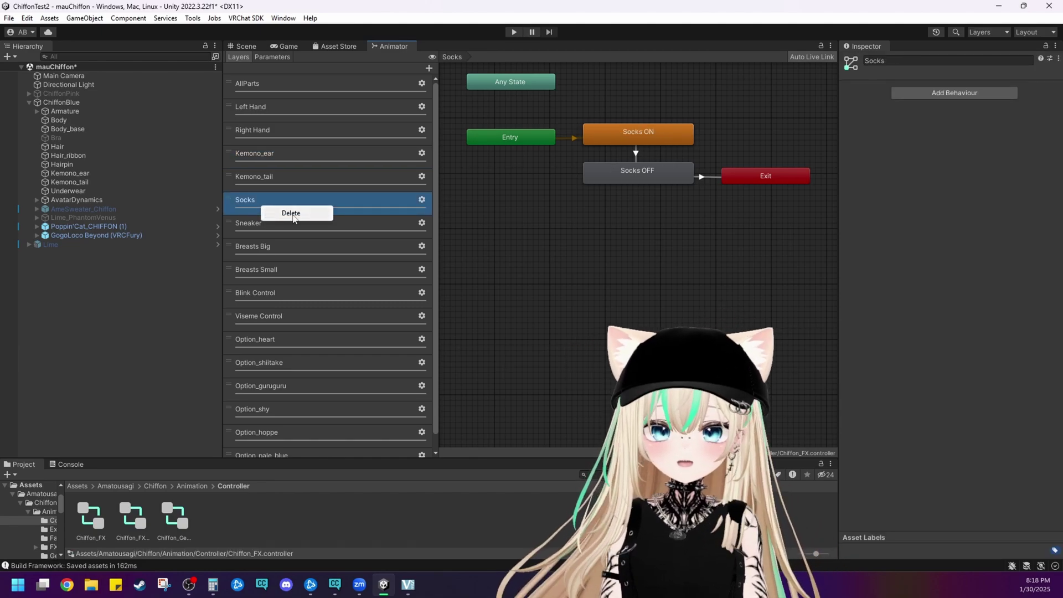
pyautogui.click(291, 214)
pyautogui.rightClick(277, 205)
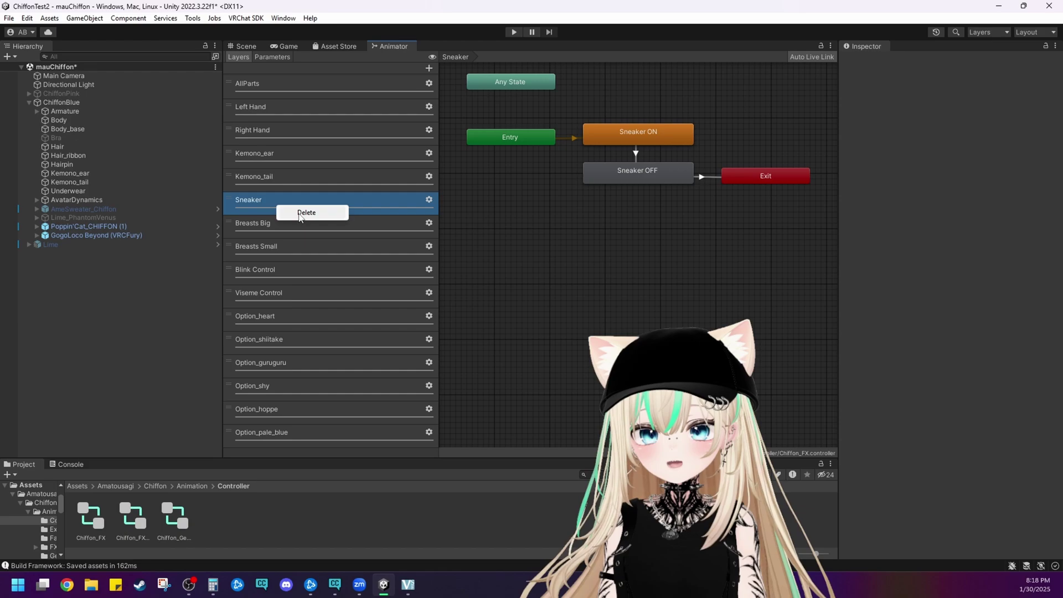
pyautogui.click(298, 214)
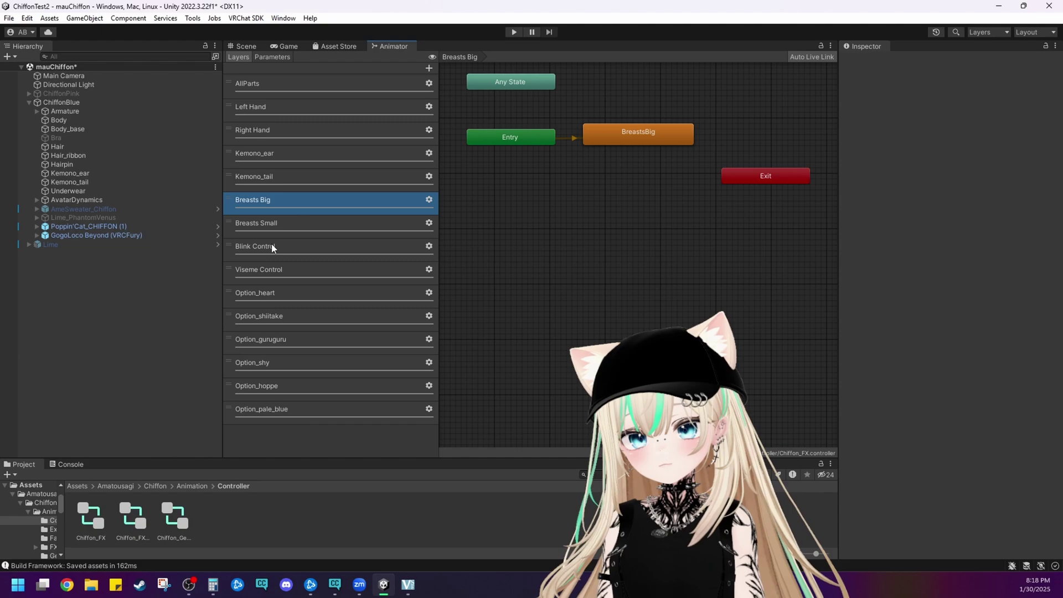
# Browse Blink Control, Viseme Control, Option_guruguru, Option_hoppe, Option_pale_blue and Option_shy, ending on Option_shiitake
pyautogui.click(299, 256)
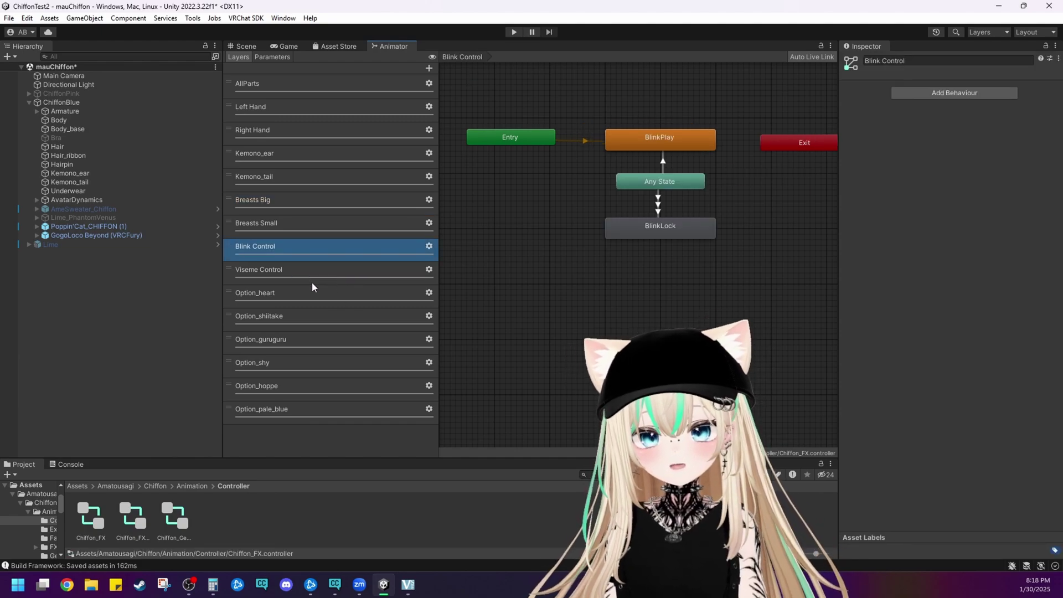
pyautogui.click(309, 274)
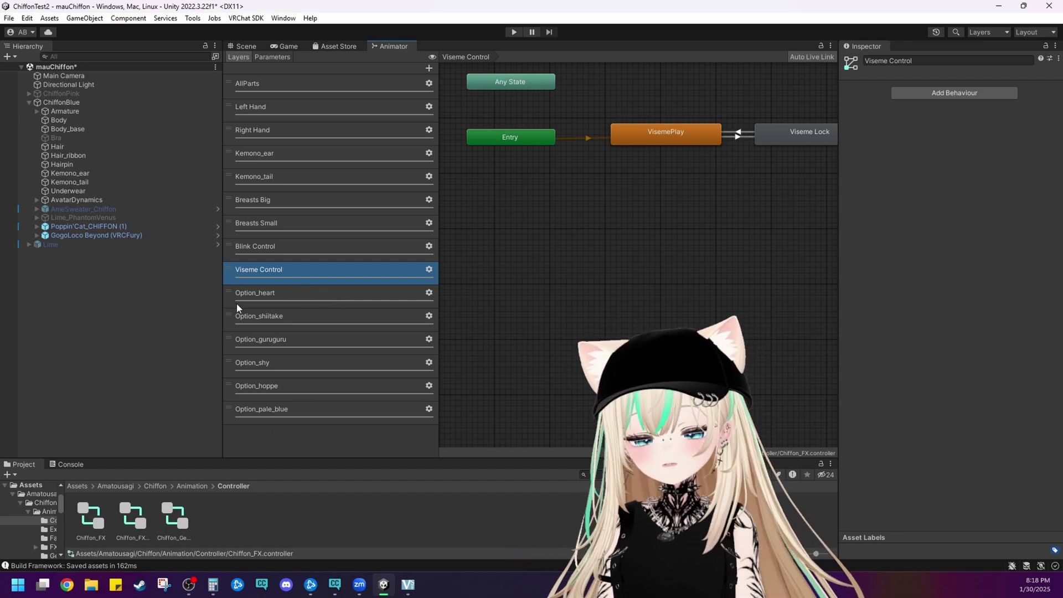
pyautogui.click(299, 346)
pyautogui.click(310, 387)
pyautogui.click(308, 407)
pyautogui.click(310, 370)
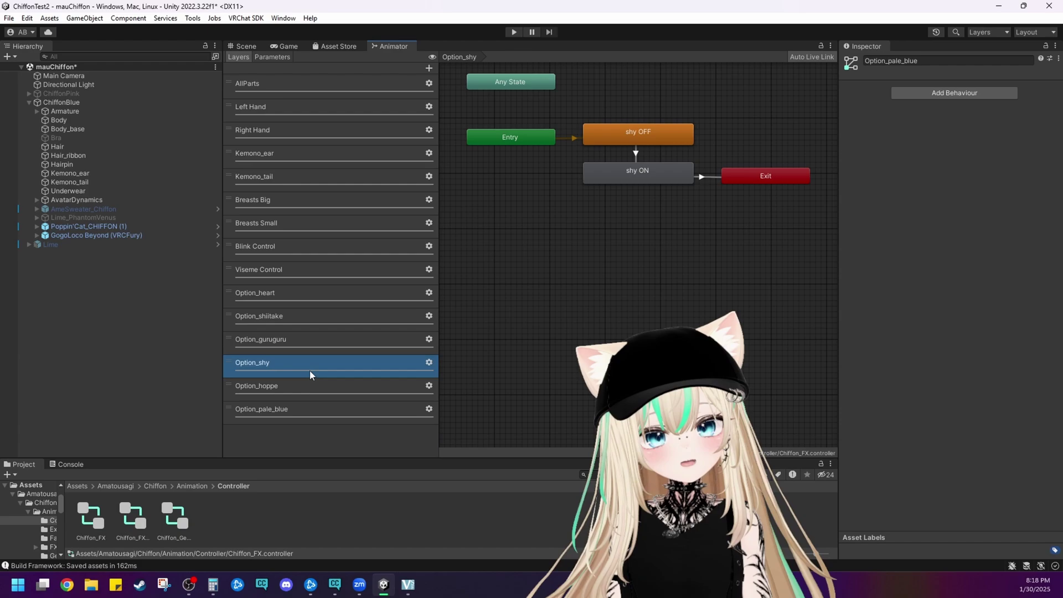
pyautogui.click(299, 326)
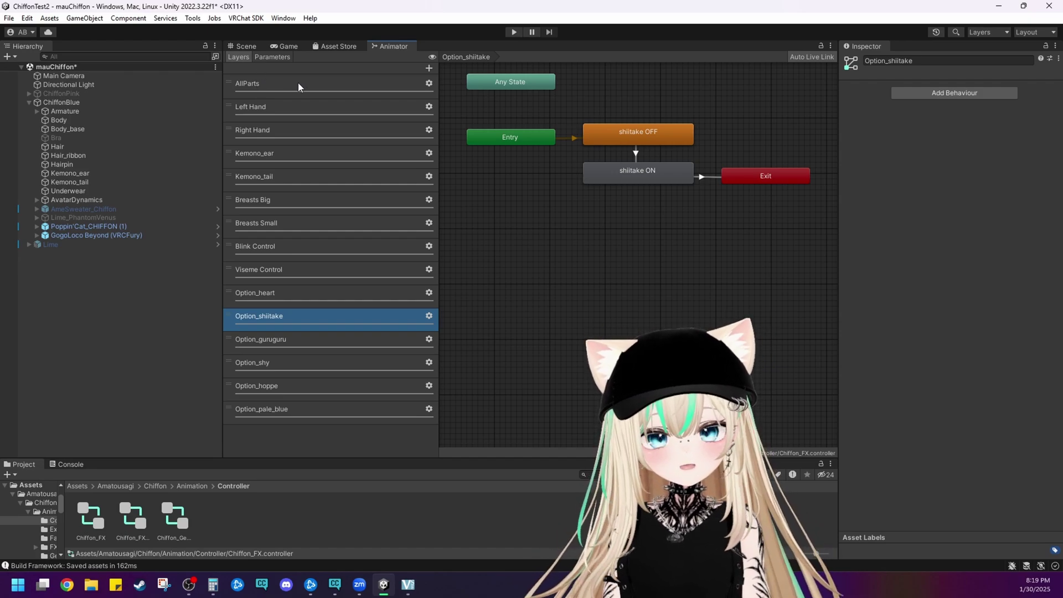
# In Chiffon_FX's parameters, keep GestureLeft and delete the Bottoms and Legwarmer parameters
pyautogui.click(276, 57)
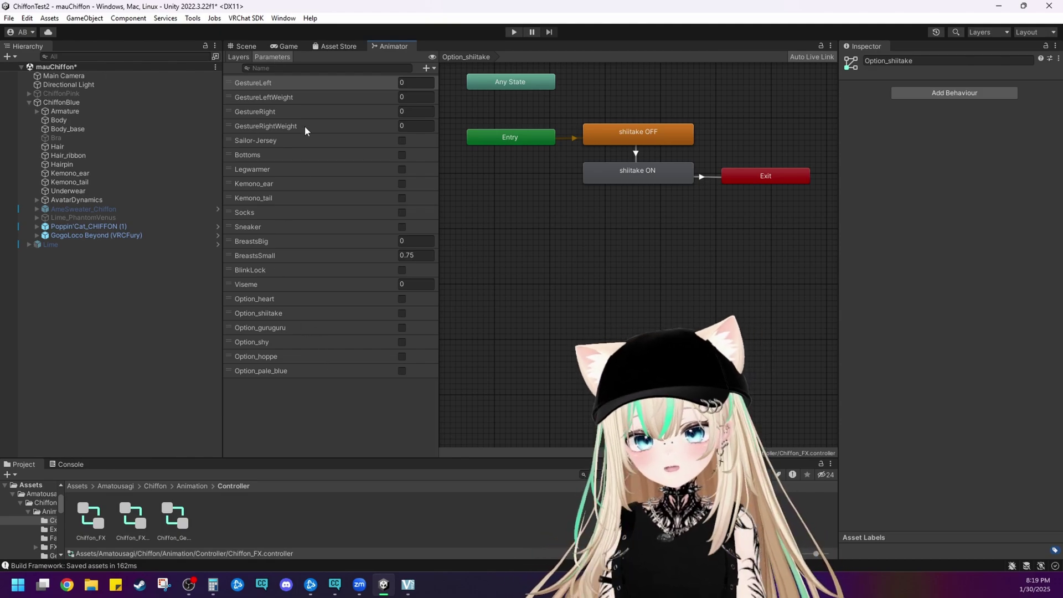
pyautogui.rightClick(285, 154)
pyautogui.click(307, 160)
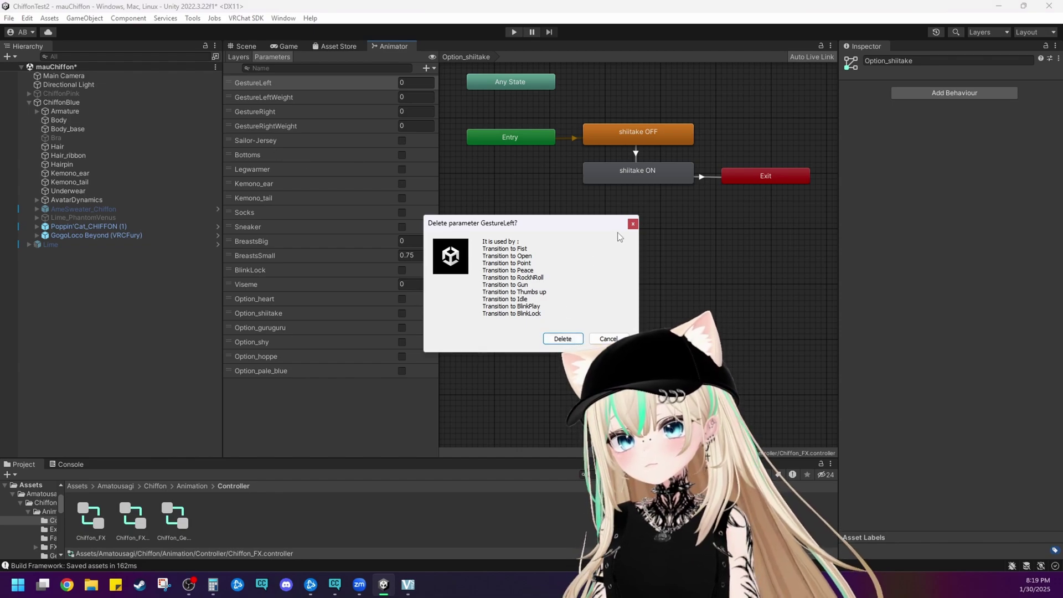
pyautogui.click(633, 224)
pyautogui.click(290, 155)
pyautogui.rightClick(290, 153)
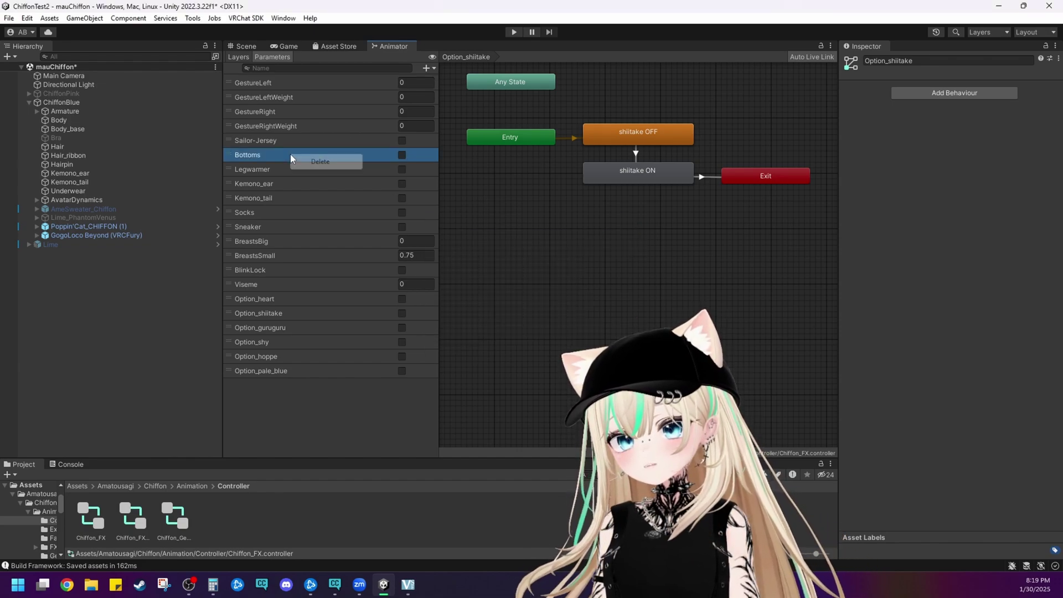
pyautogui.click(317, 159)
pyautogui.rightClick(294, 154)
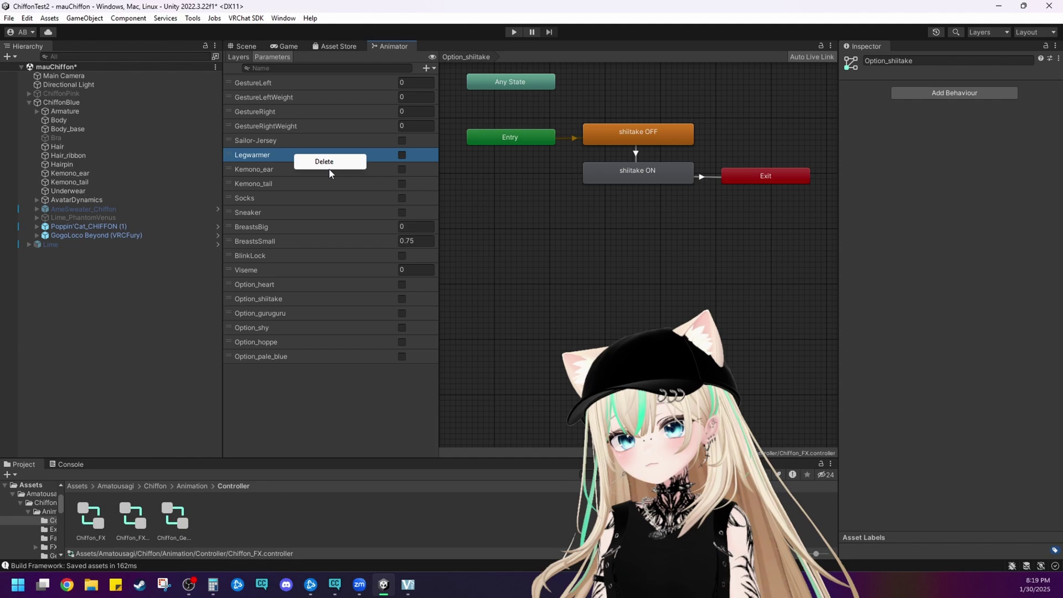
pyautogui.click(327, 161)
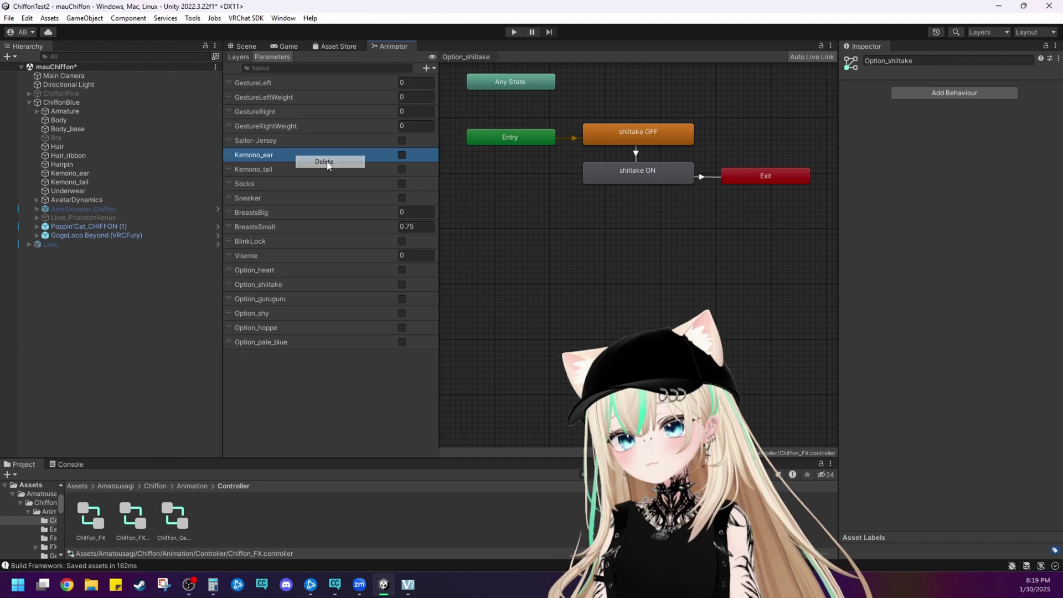
# Delete the Sailor-Jersey, Socks and Sneaker parameters, keeping Kemono_ear and Kemono_tail
pyautogui.rightClick(282, 142)
pyautogui.click(268, 142)
pyautogui.rightClick(270, 143)
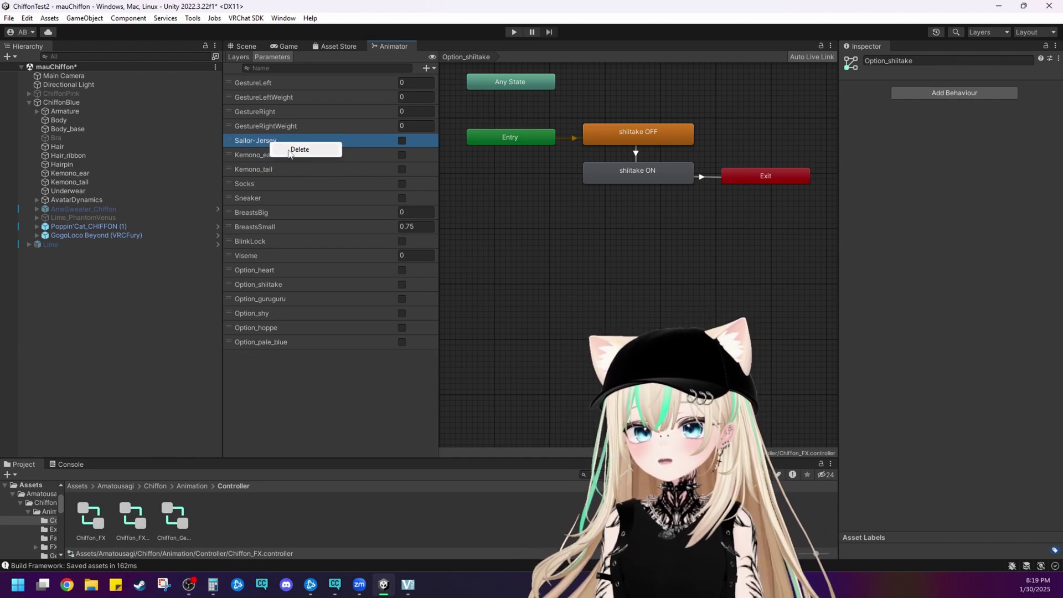
pyautogui.click(294, 151)
pyautogui.click(281, 157)
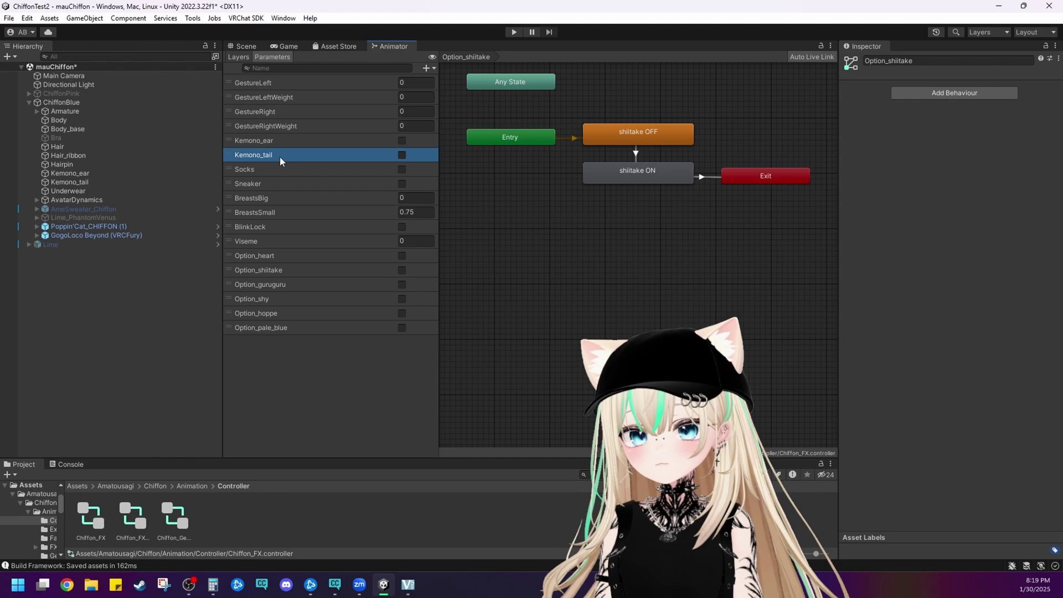
pyautogui.click(279, 145)
pyautogui.click(281, 159)
pyautogui.click(281, 170)
pyautogui.rightClick(281, 170)
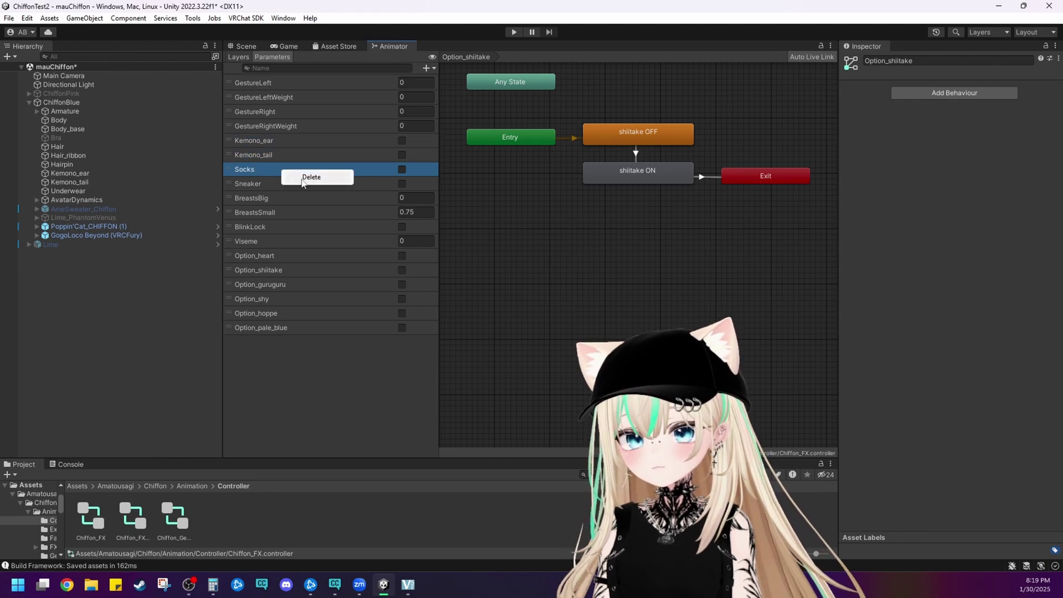
pyautogui.click(293, 178)
pyautogui.rightClick(270, 168)
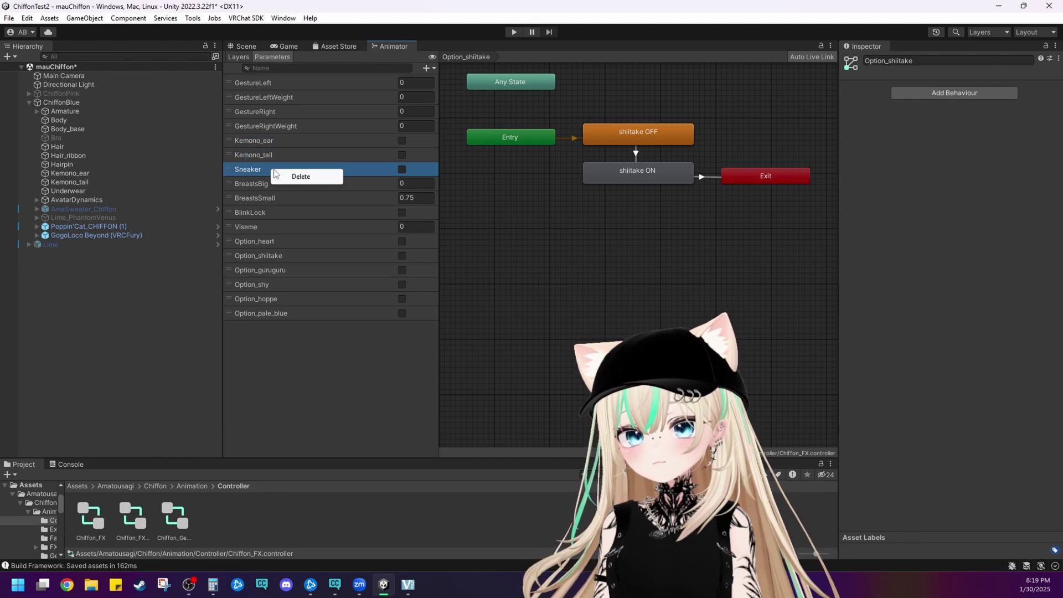
pyautogui.click(291, 177)
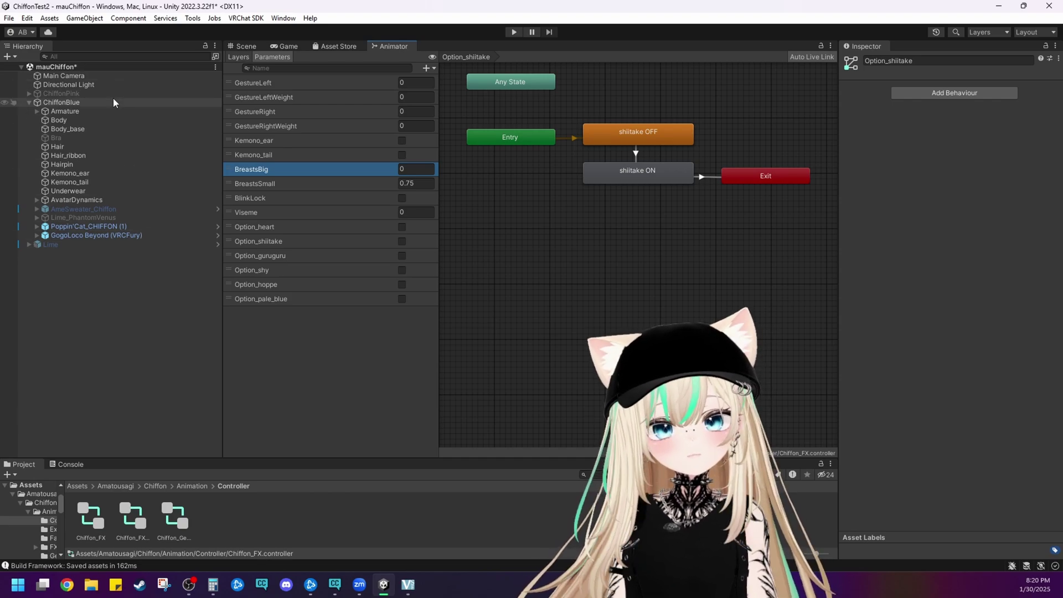
# Ping ChiffonBlue's expressions menu asset from its VRC Avatar Descriptor's Expressions section
pyautogui.click(58, 103)
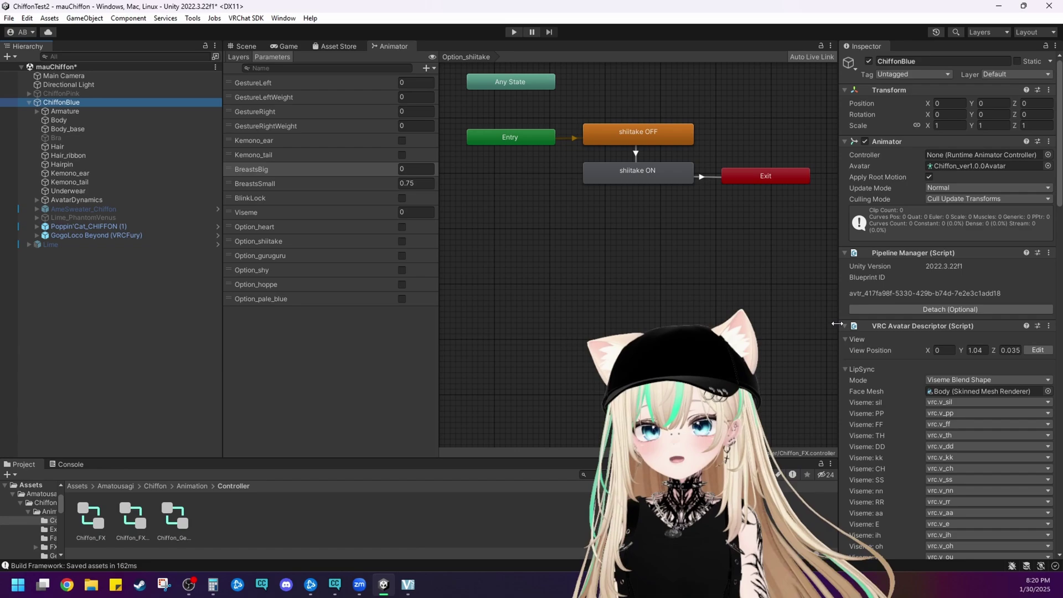
pyautogui.scroll(-3, 926, 354)
pyautogui.scroll(-10, 922, 349)
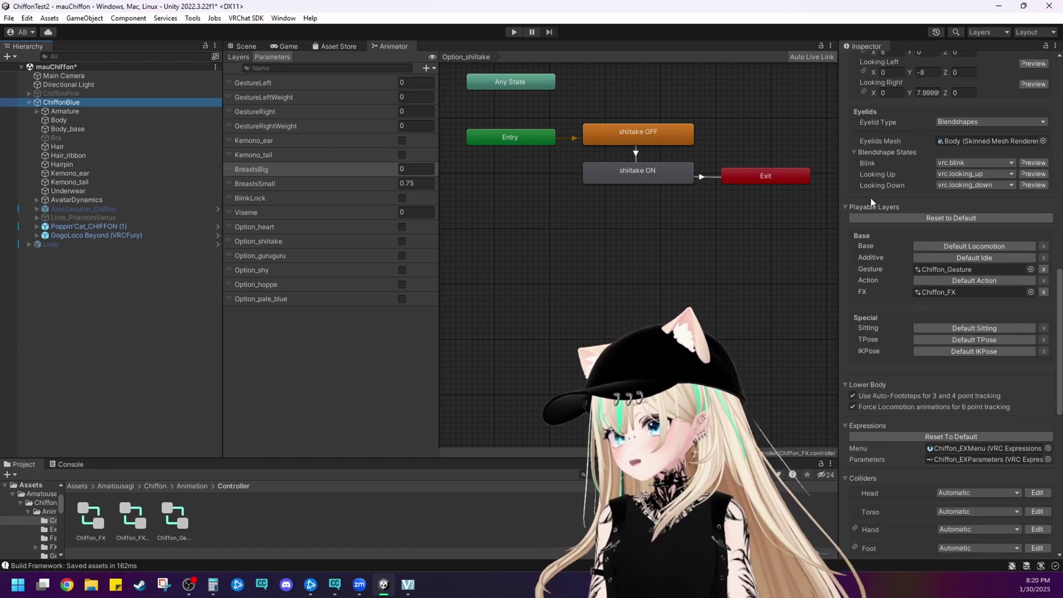
pyautogui.scroll(-2, 941, 288)
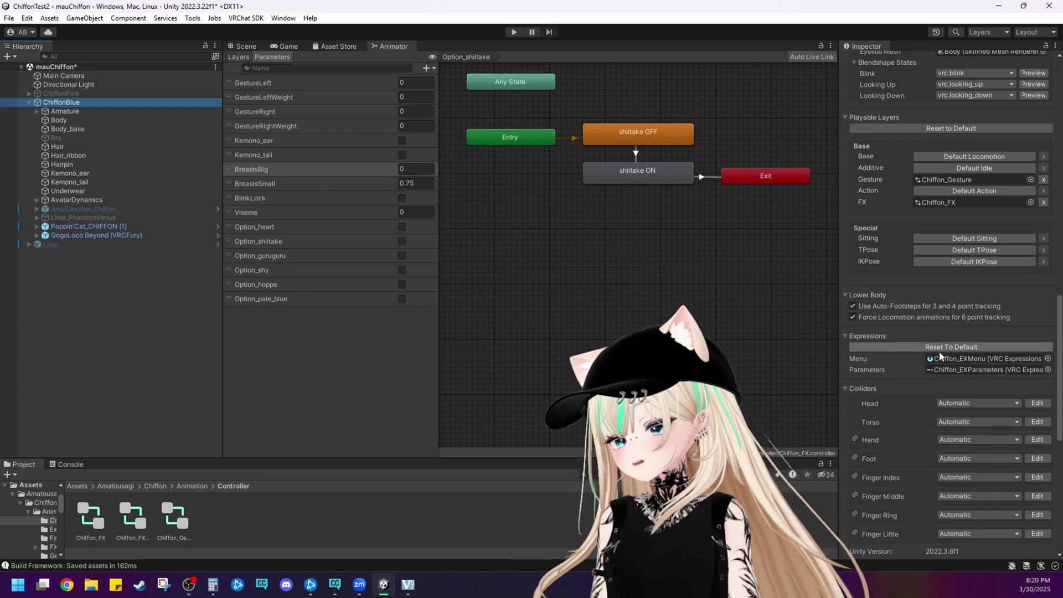
pyautogui.click(939, 365)
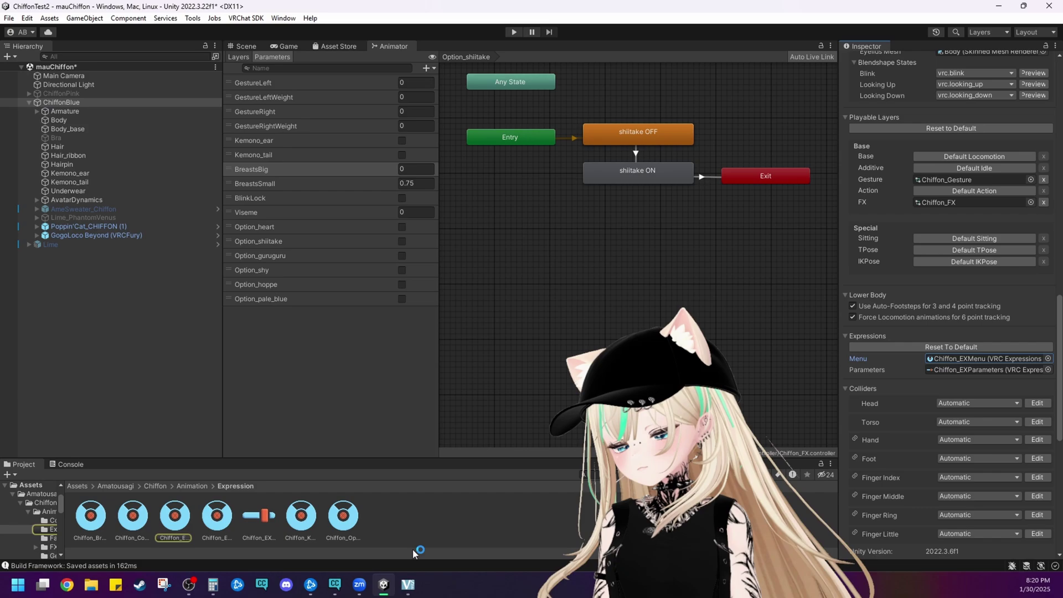
# Open Chiffon_EX Menu, widen the Inspector, then view Chiffon_Costume Menu's five outfit toggles
pyautogui.click(181, 525)
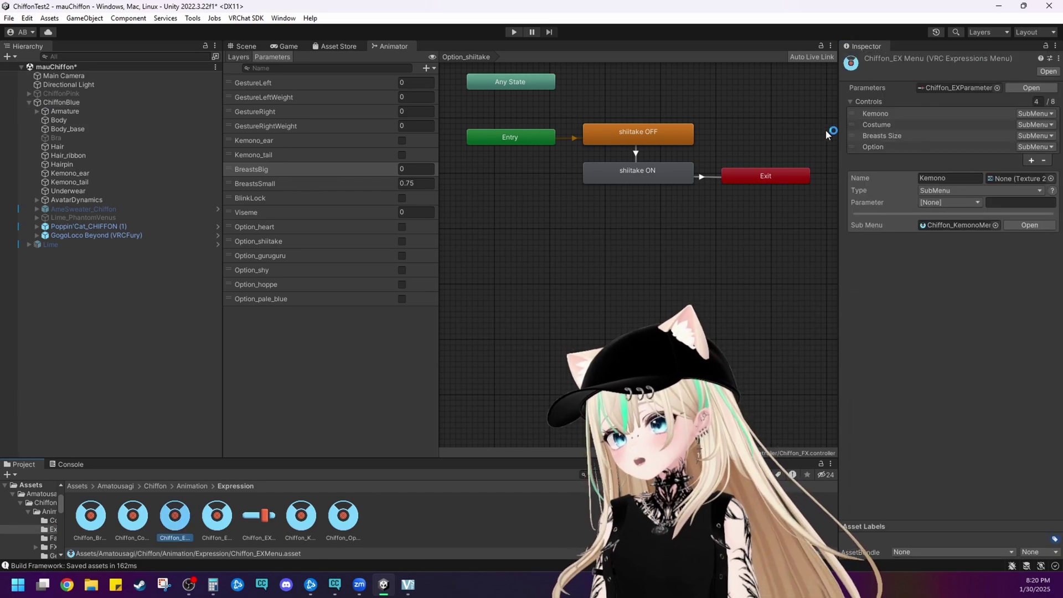
pyautogui.moveTo(839, 145); pyautogui.dragTo(411, 148)
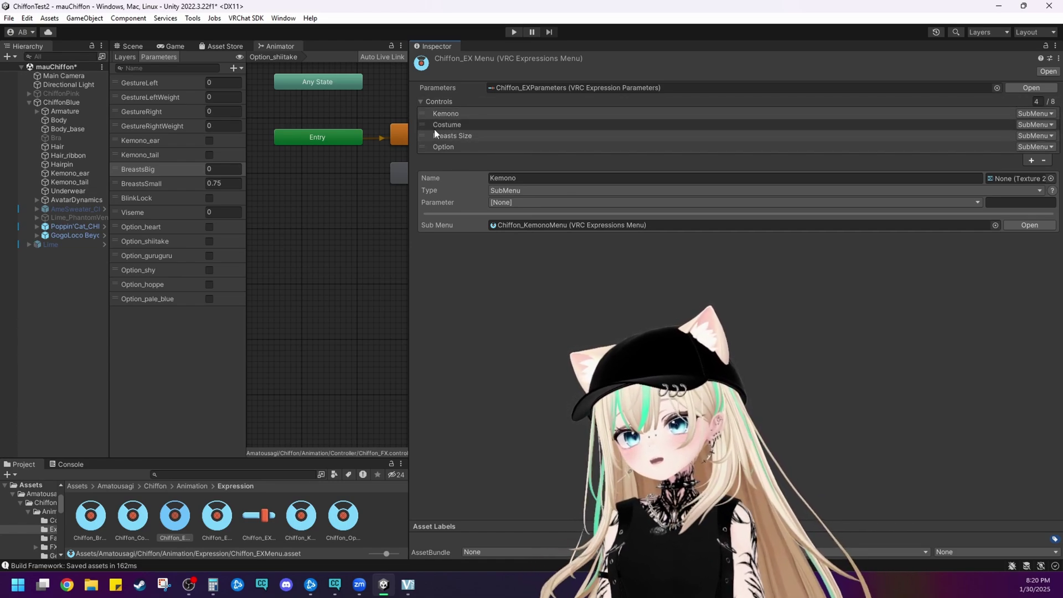
pyautogui.click(142, 528)
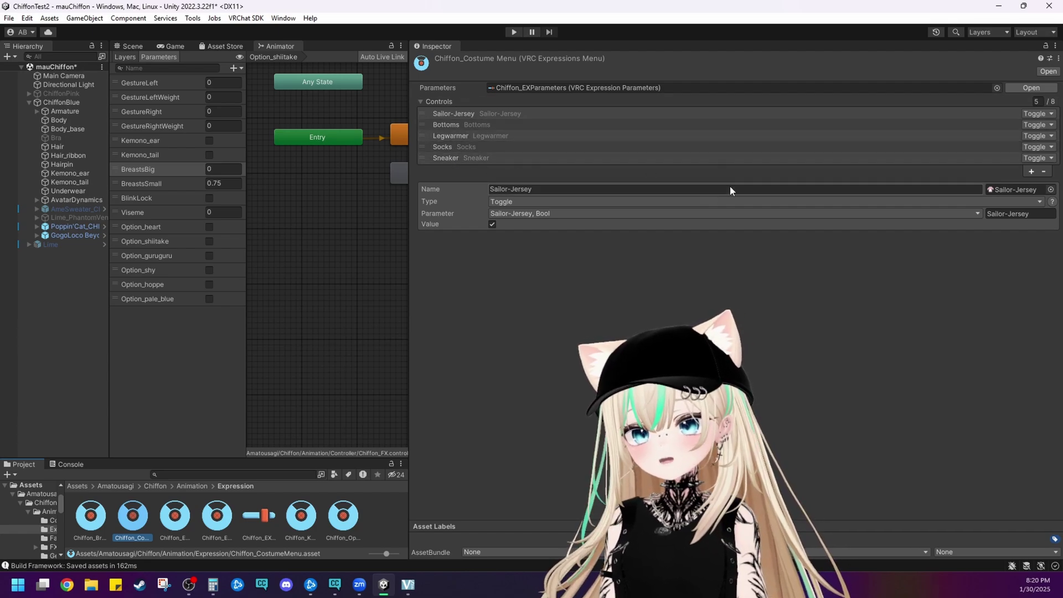
# Delete the Chiffon_Costume Menu asset from the Project panel
pyautogui.rightClick(137, 521)
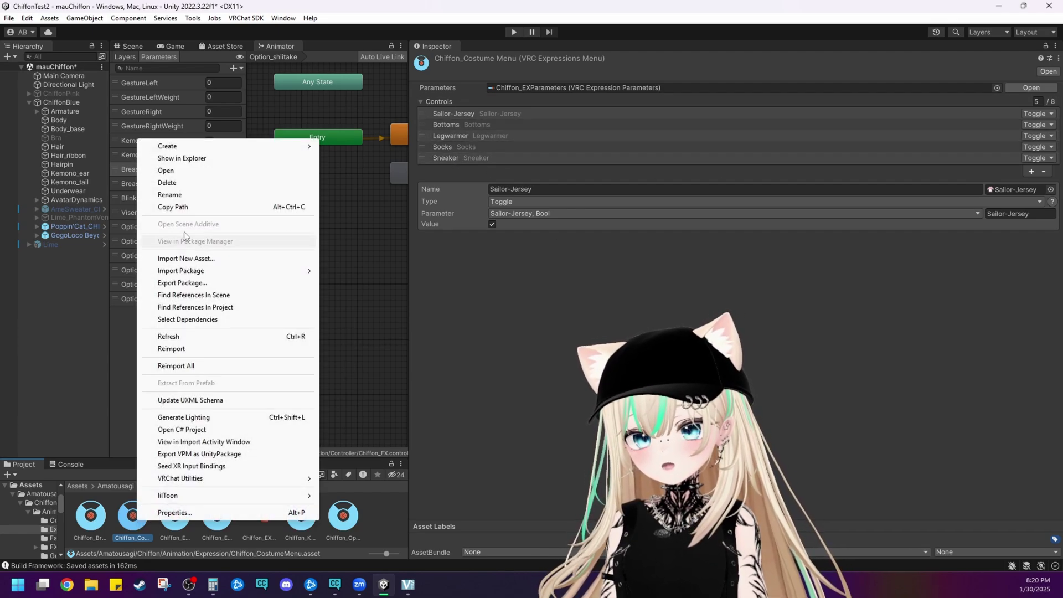
pyautogui.click(189, 185)
pyautogui.click(591, 311)
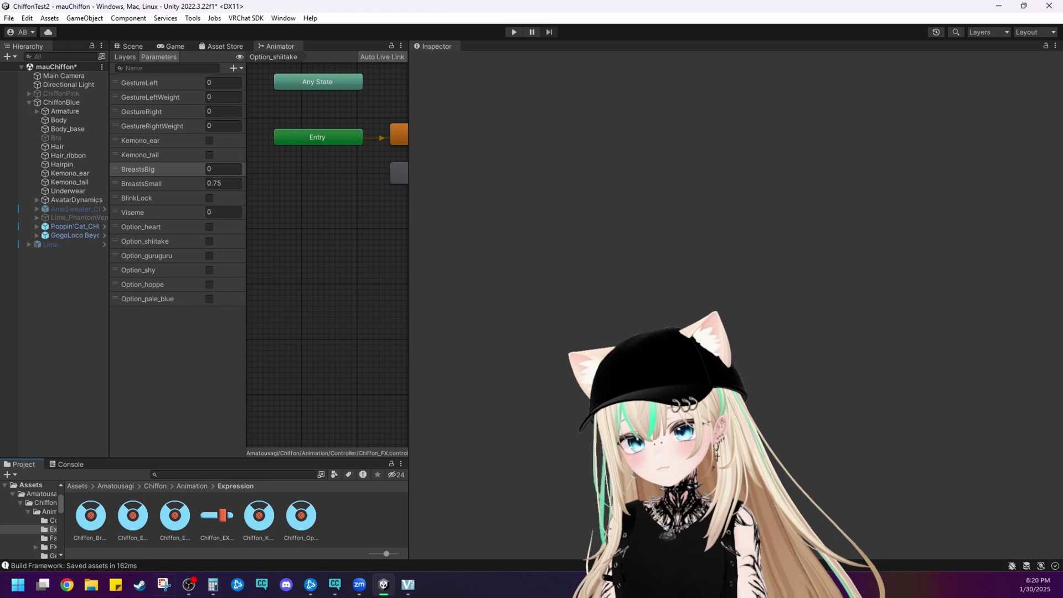
# Remove the Costume control from Chiffon_EX Menu, leaving Kemono, Breasts Size and Option
pyautogui.click(132, 522)
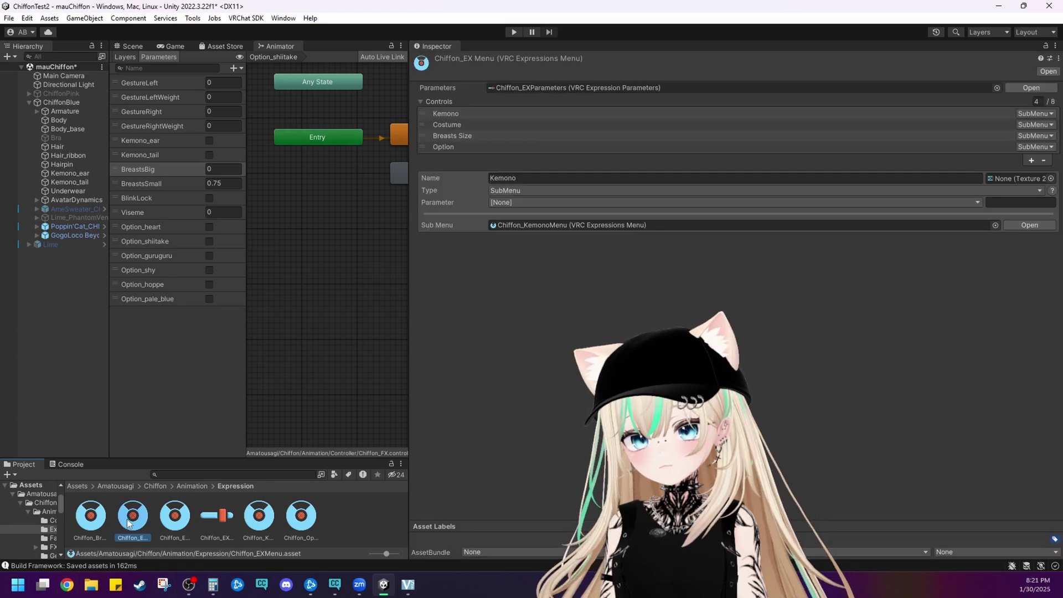
pyautogui.click(501, 128)
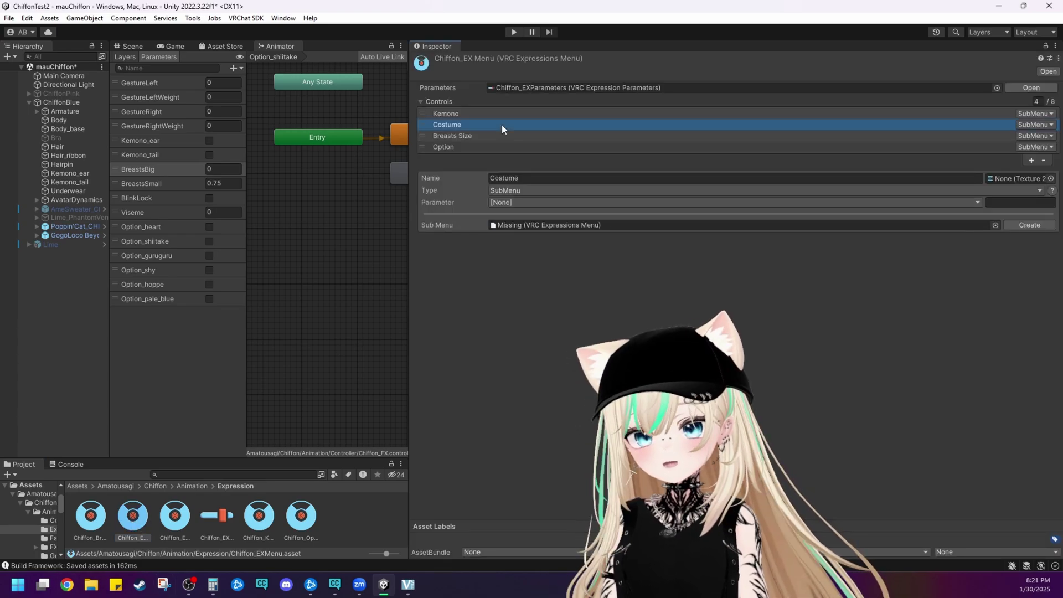
pyautogui.moveTo(501, 125); pyautogui.dragTo(506, 157)
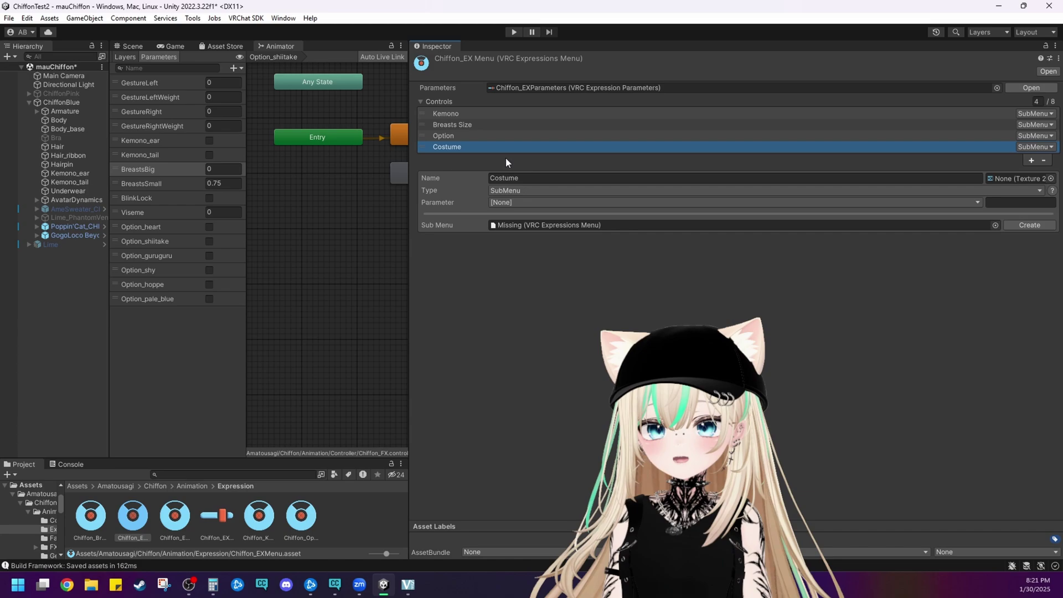
pyautogui.click(1044, 161)
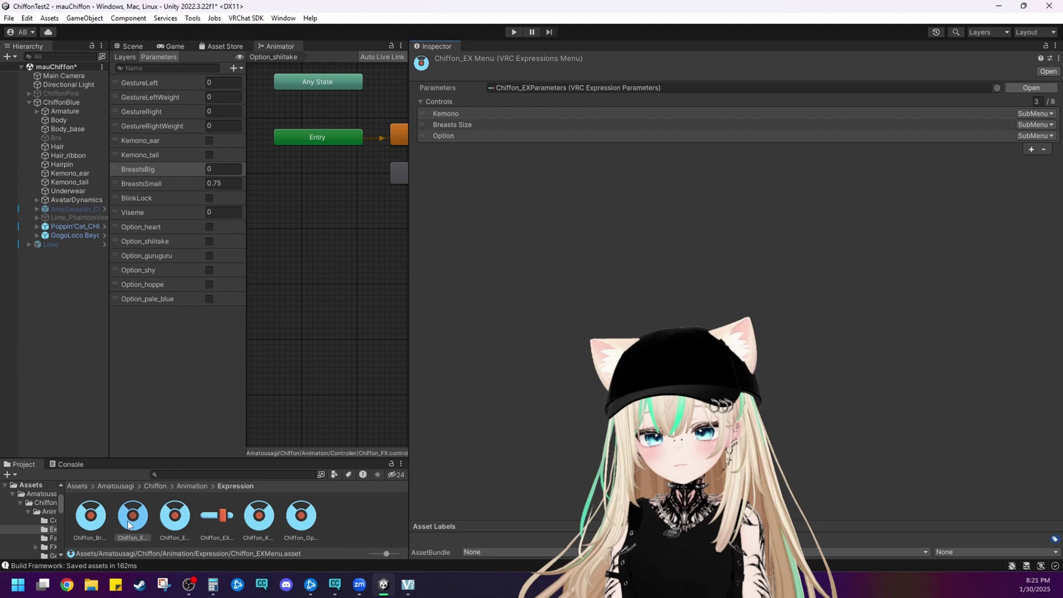
# Inspect Chiffon_Breasts Size Menu and Chiffon_EX Menu, ending on Chiffon_EX Menu_kisekae
pyautogui.click(91, 516)
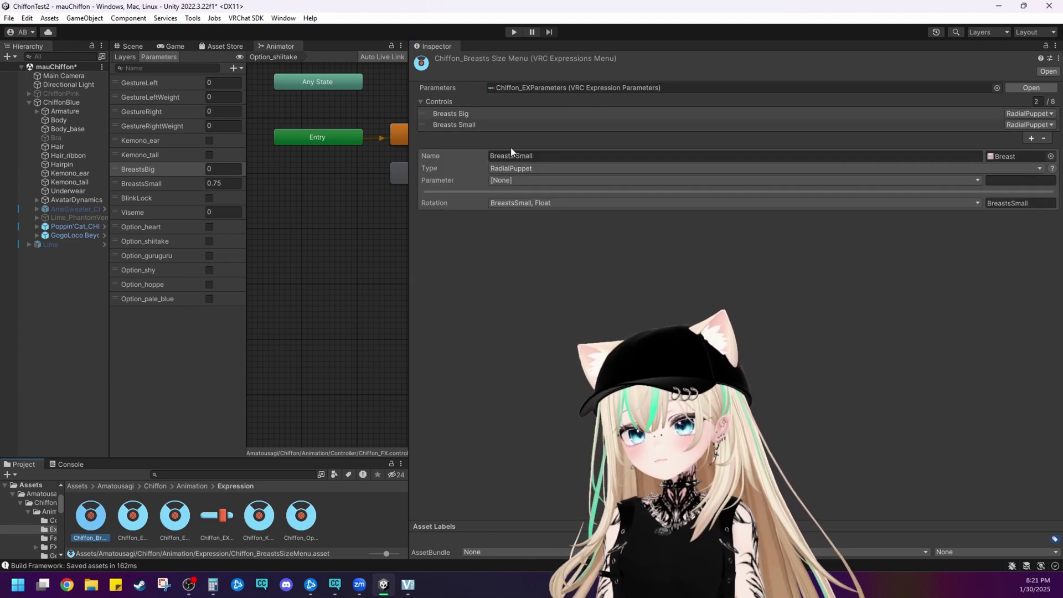
pyautogui.click(132, 517)
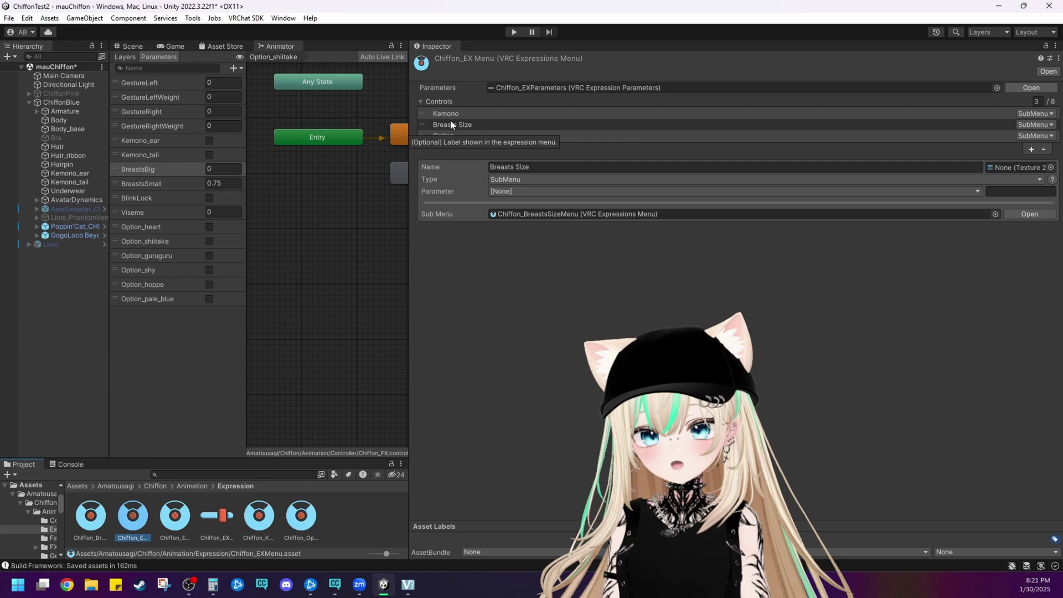
pyautogui.click(165, 523)
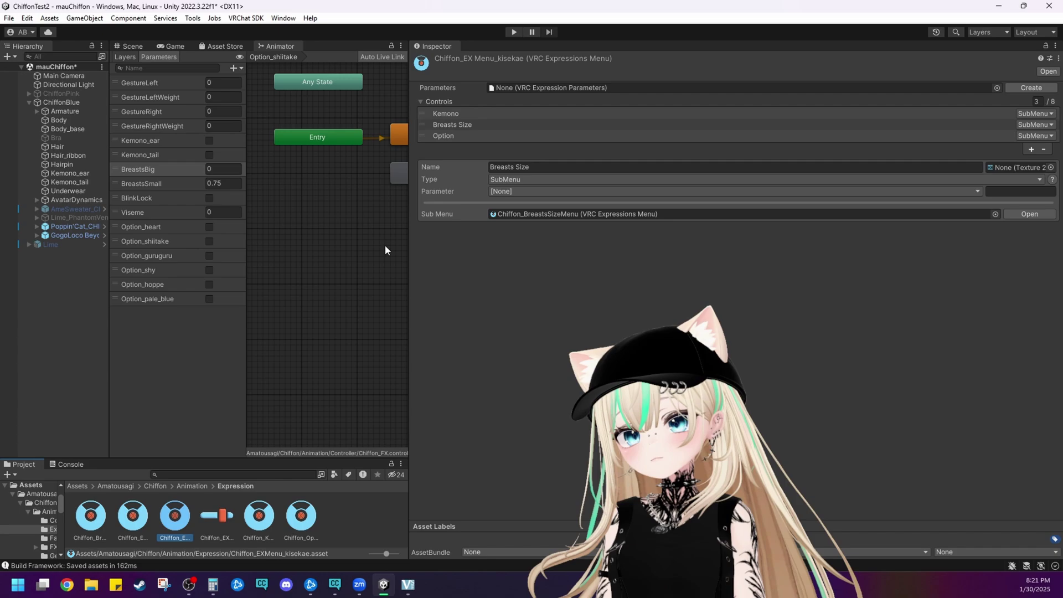
# In Chiffon_EX Parameters, remove the Sailor-Jersey and Socks parameters
pyautogui.click(215, 519)
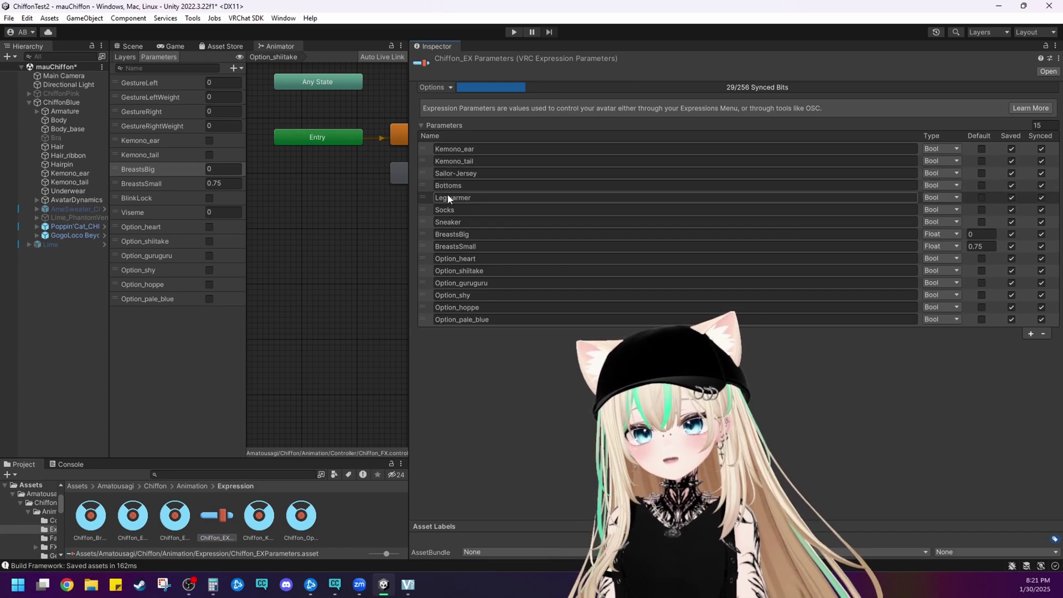
pyautogui.moveTo(428, 174); pyautogui.dragTo(444, 323)
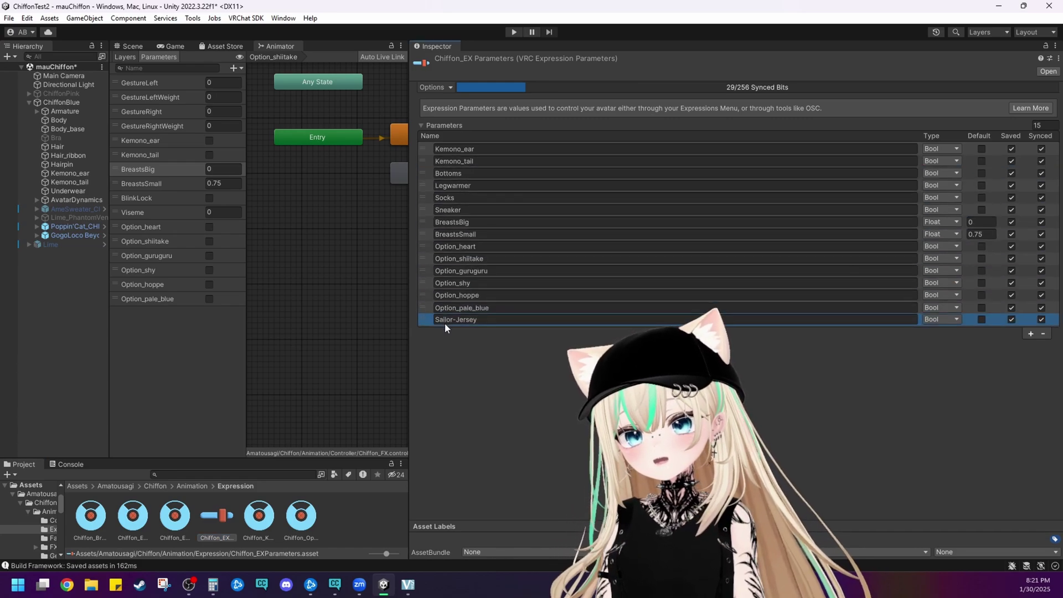
pyautogui.click(1044, 336)
pyautogui.click(427, 198)
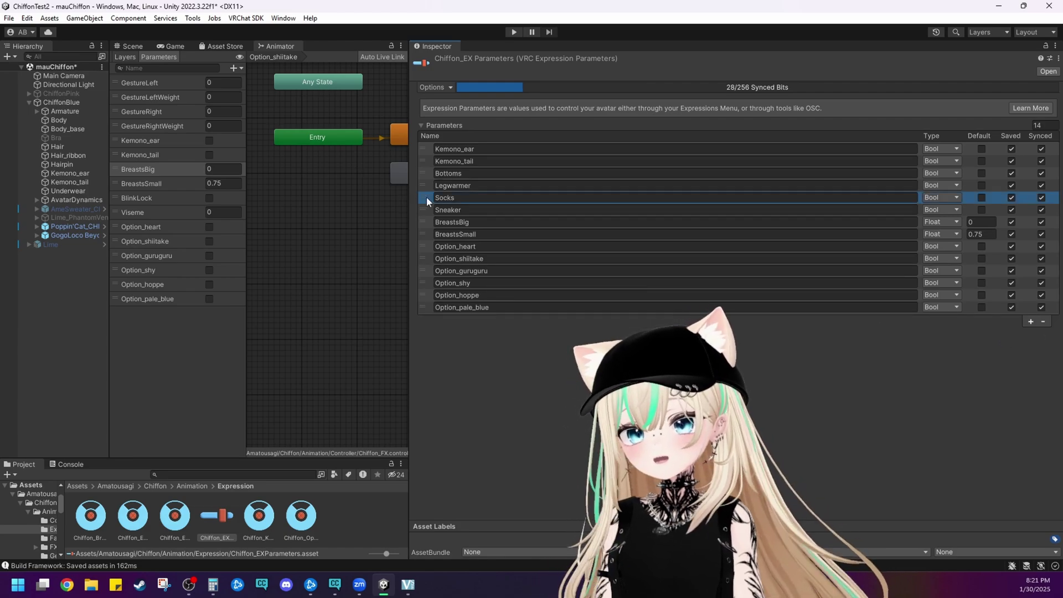
pyautogui.moveTo(427, 197); pyautogui.dragTo(439, 326)
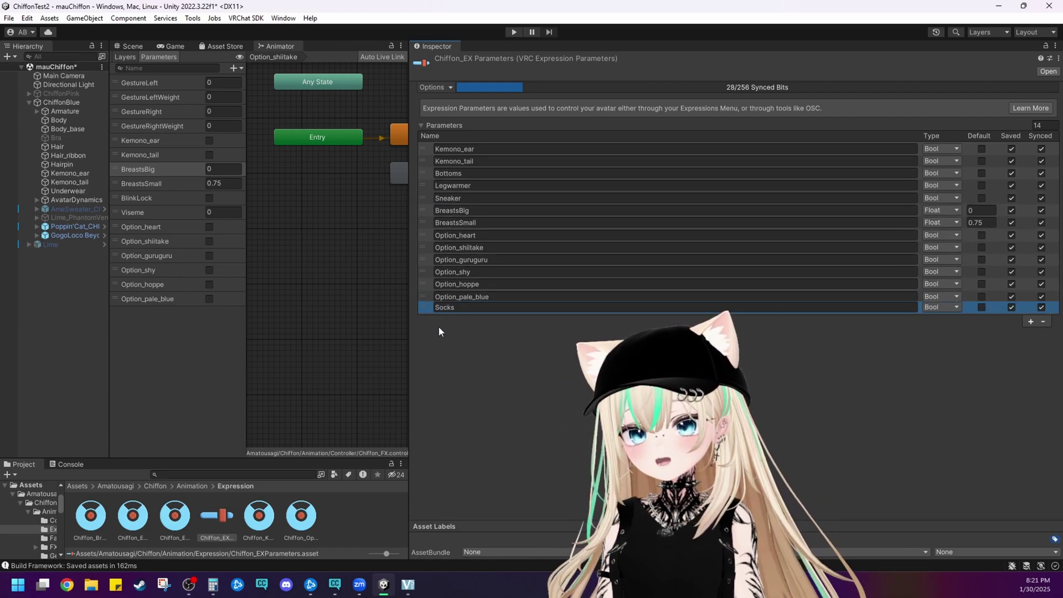
pyautogui.click(1043, 322)
# Remove the Legwarmer, Bottoms and Sneaker parameters, leaving ten parameters using 24/256 bits
pyautogui.moveTo(425, 185); pyautogui.dragTo(434, 302)
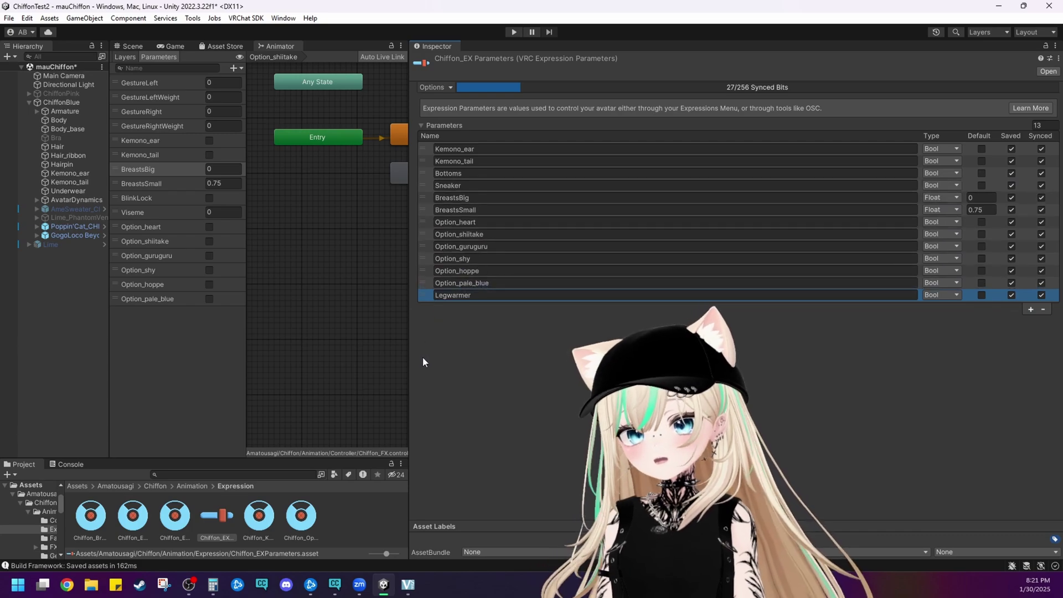
pyautogui.click(1043, 309)
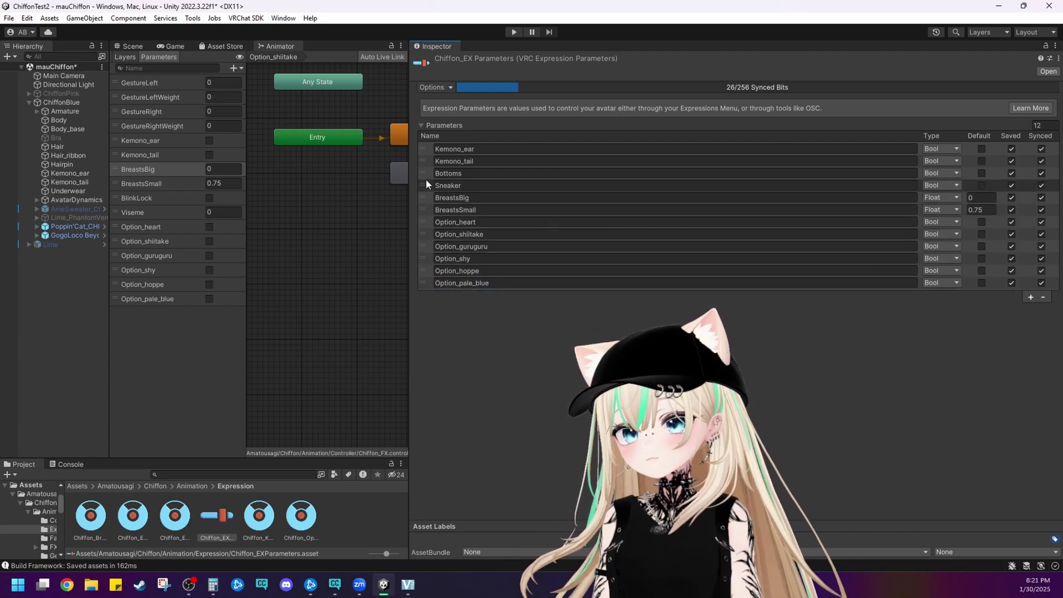
pyautogui.moveTo(425, 175); pyautogui.dragTo(437, 301)
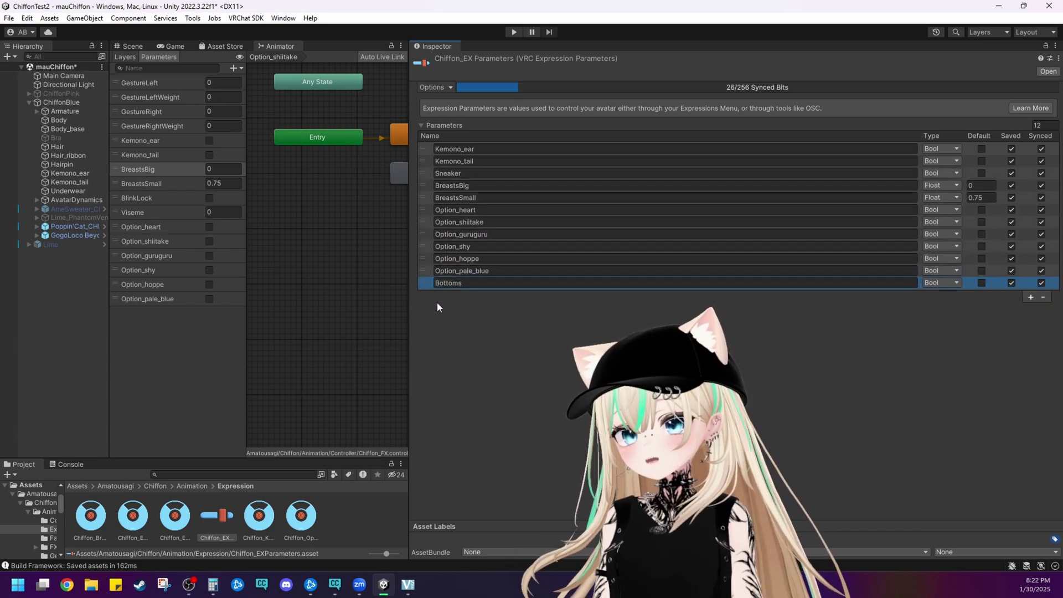
pyautogui.click(1044, 297)
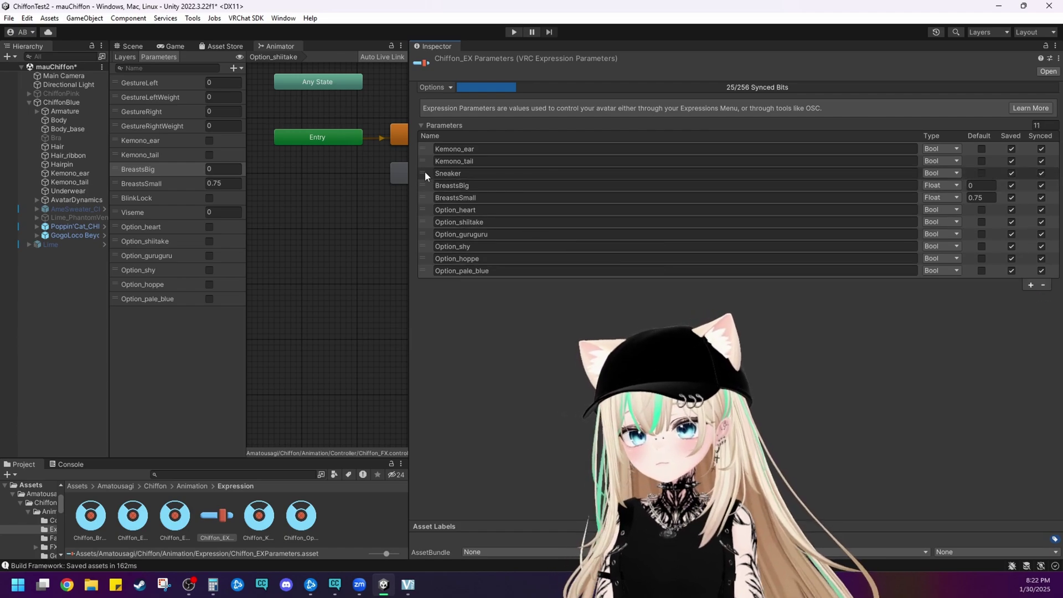
pyautogui.moveTo(425, 176); pyautogui.dragTo(446, 277)
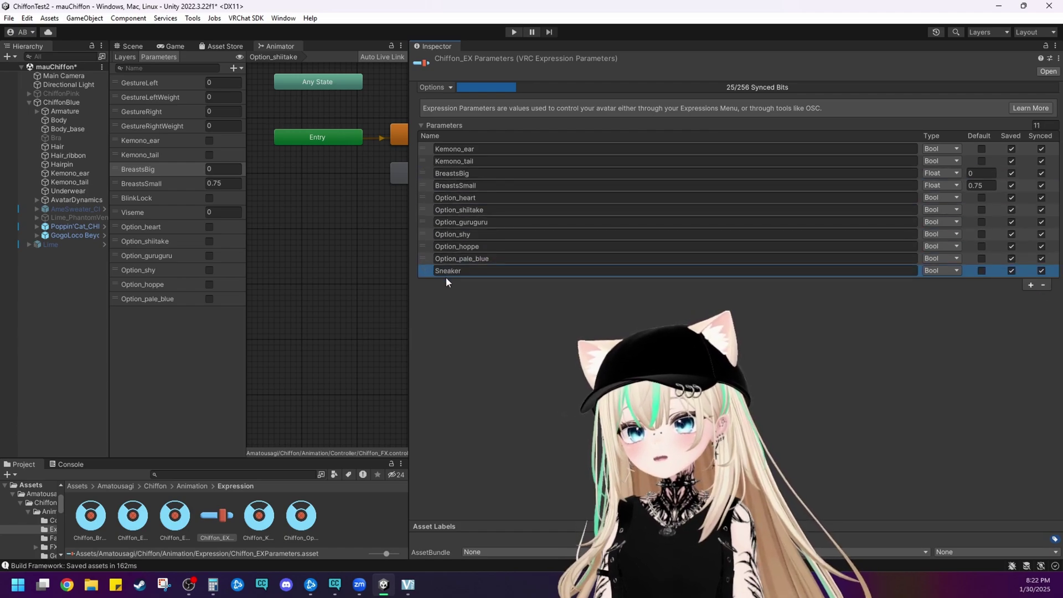
pyautogui.click(1043, 285)
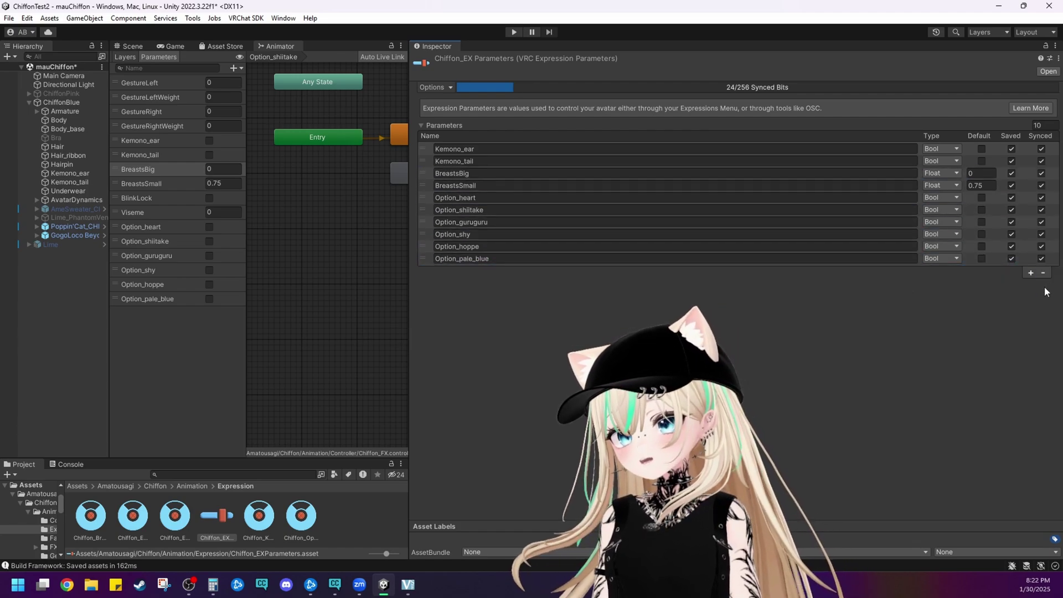
# Inspect the Kemono, Option, kisekae and main menus and the parameters, ending on Breasts Size Menu
pyautogui.click(259, 523)
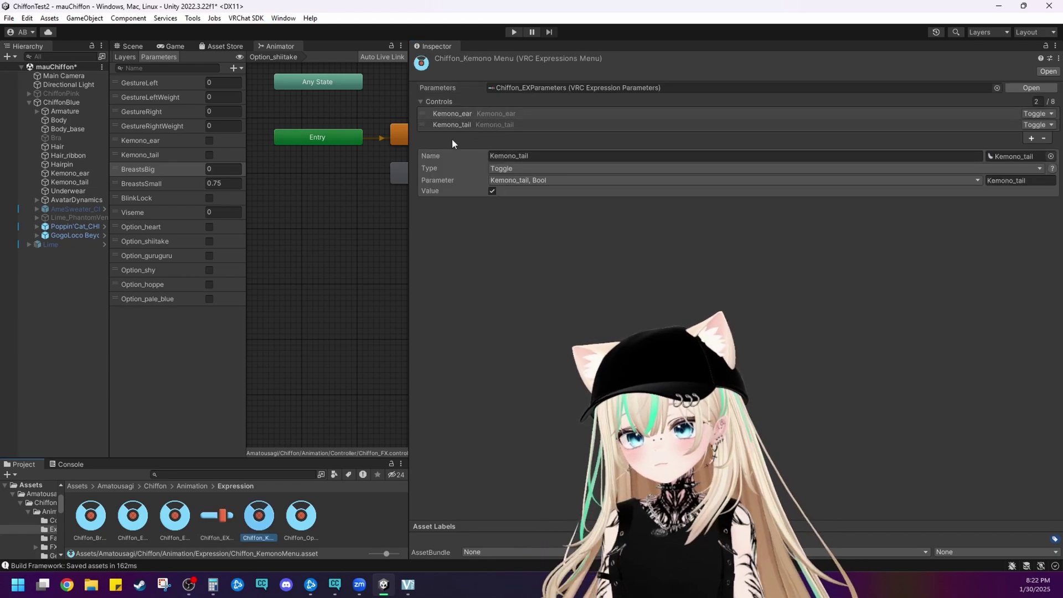
pyautogui.click(296, 530)
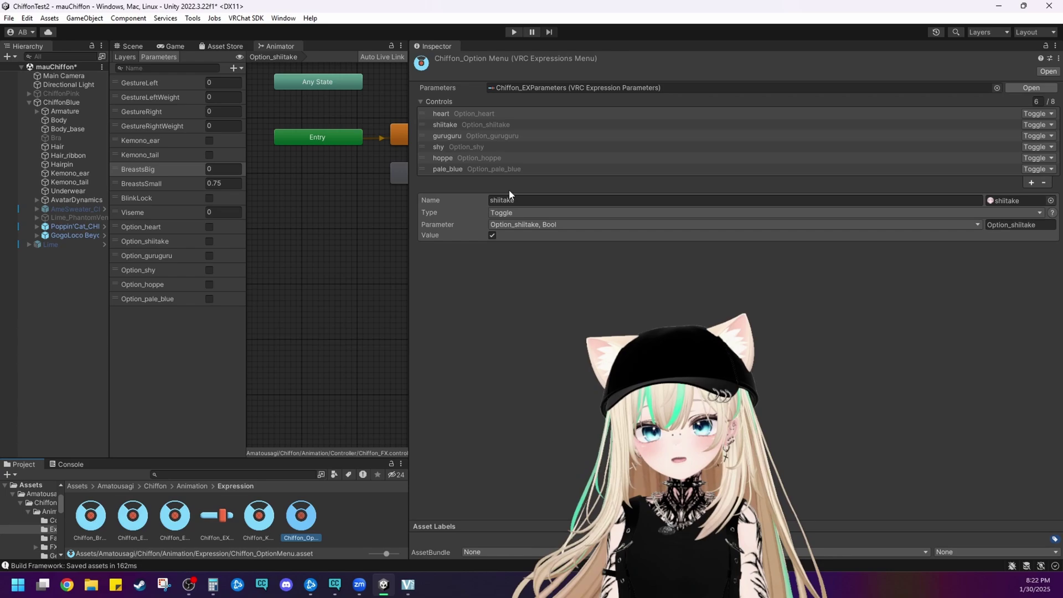
pyautogui.click(265, 533)
pyautogui.click(213, 523)
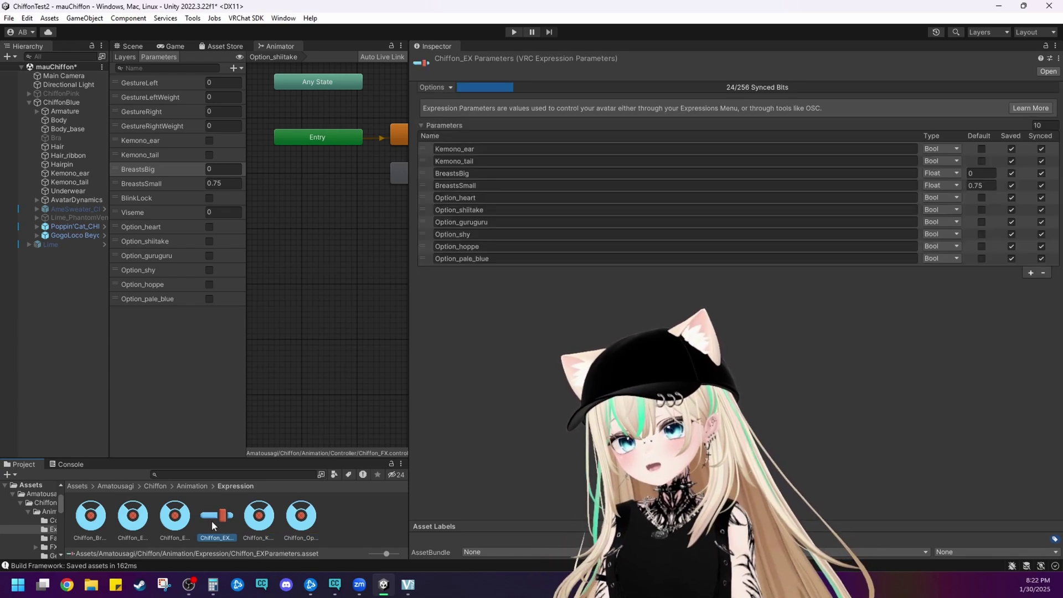
pyautogui.click(173, 520)
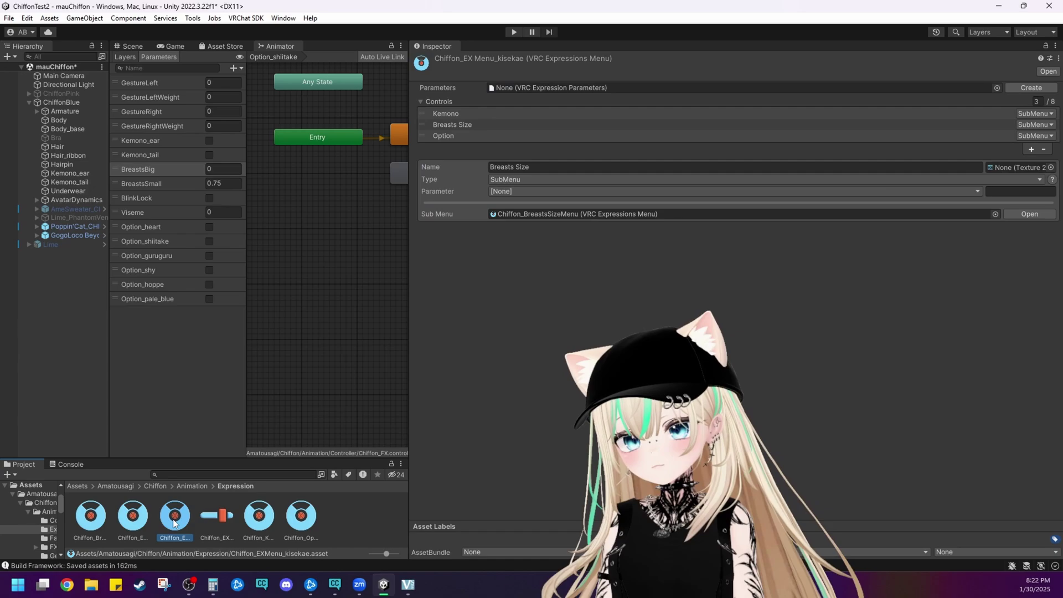
pyautogui.click(130, 521)
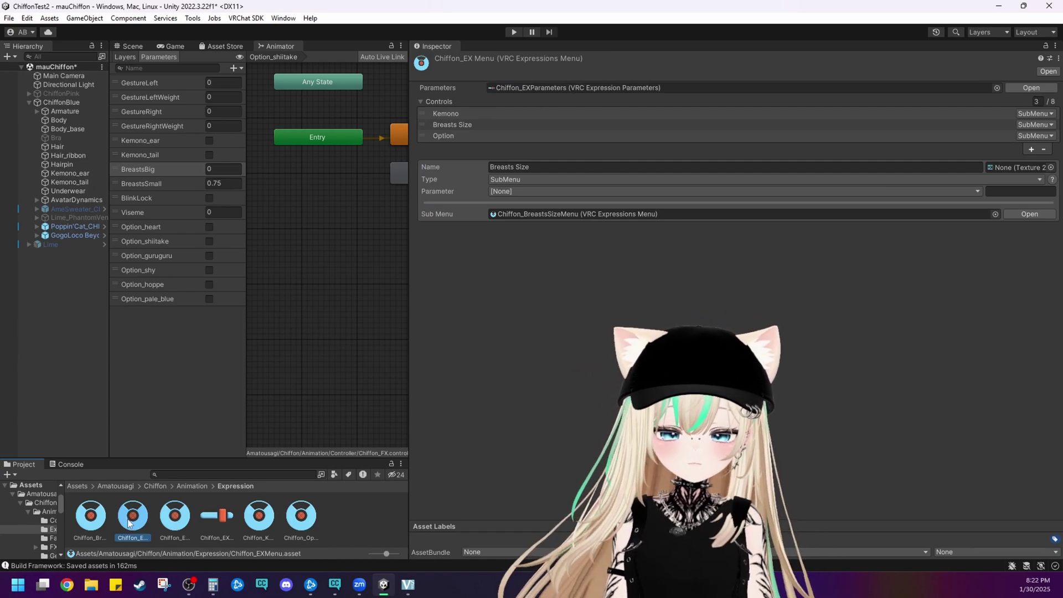
pyautogui.click(78, 523)
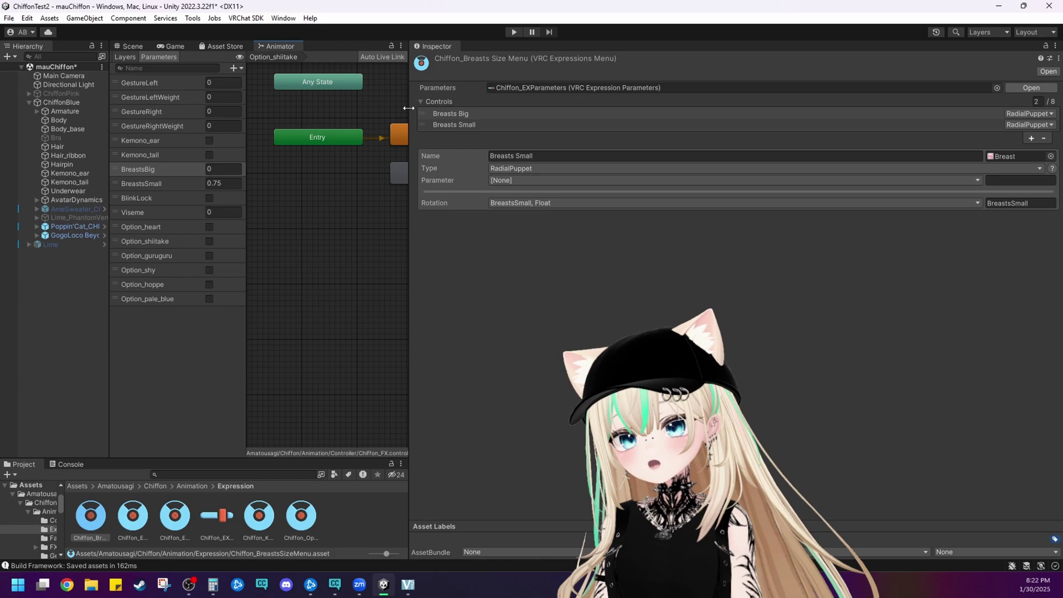
# Switch to the Scene view framing the avatar and enter Play mode
pyautogui.moveTo(410, 111); pyautogui.dragTo(813, 111)
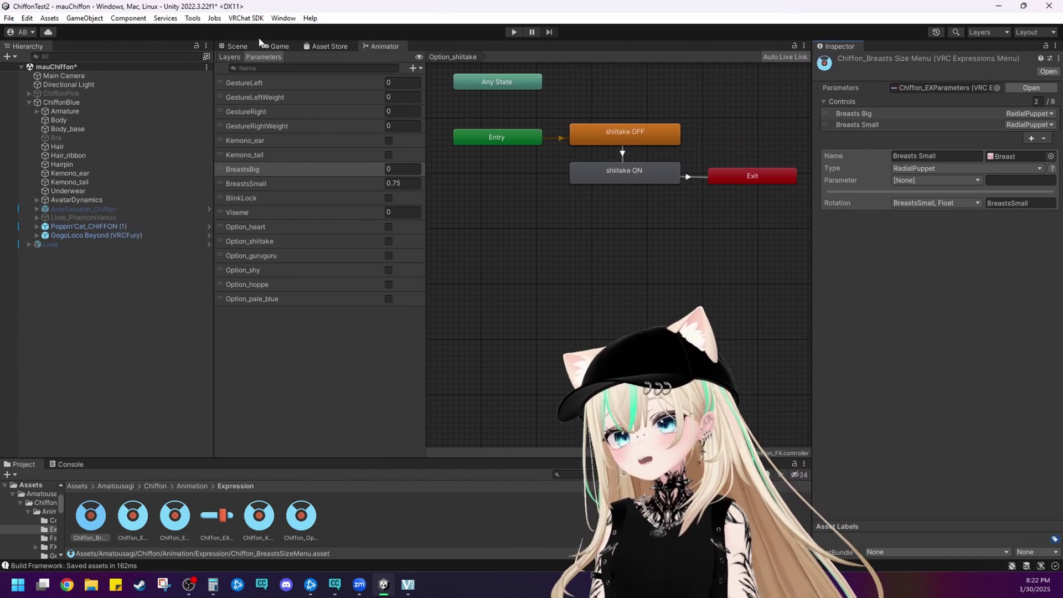
pyautogui.click(234, 46)
pyautogui.moveTo(310, 94); pyautogui.dragTo(380, 125, button='middle')
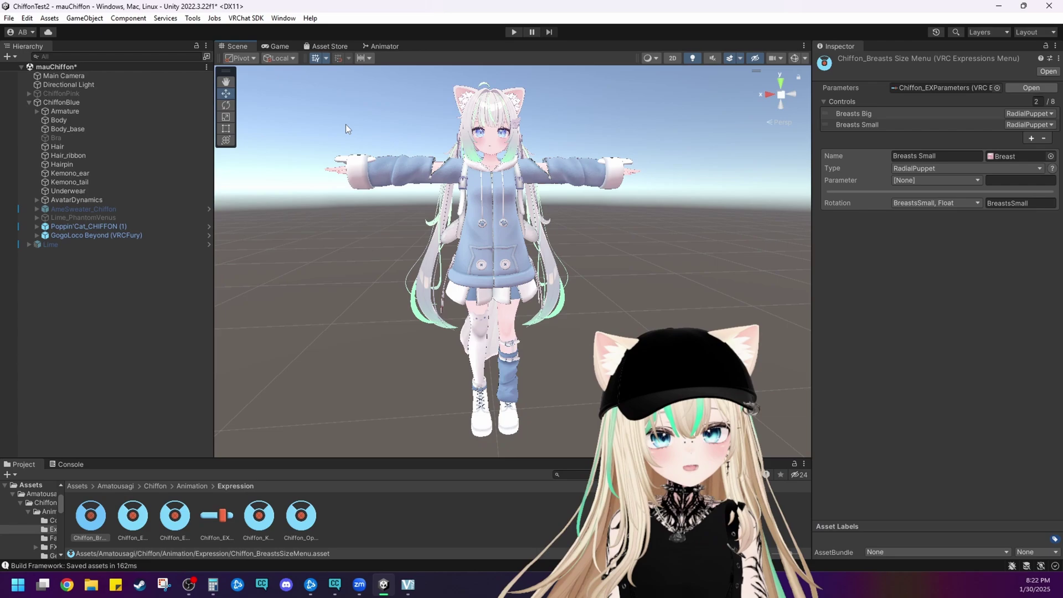
pyautogui.click(512, 32)
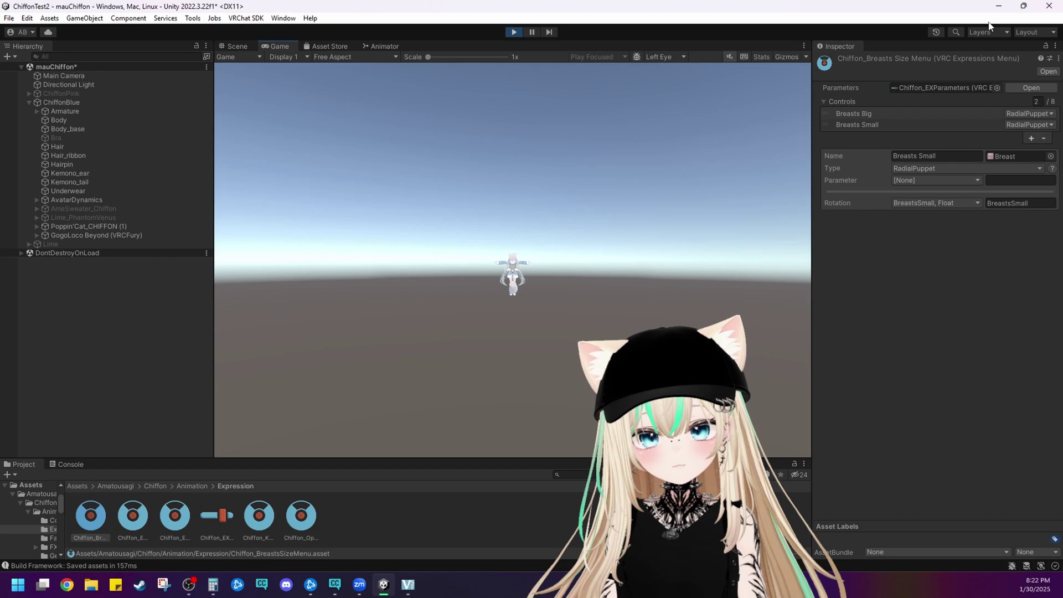
pyautogui.click(192, 18)
# Launch the Gesture Manager emulator and apply the hoppe expression from the Option submenu
pyautogui.click(193, 18)
pyautogui.click(196, 19)
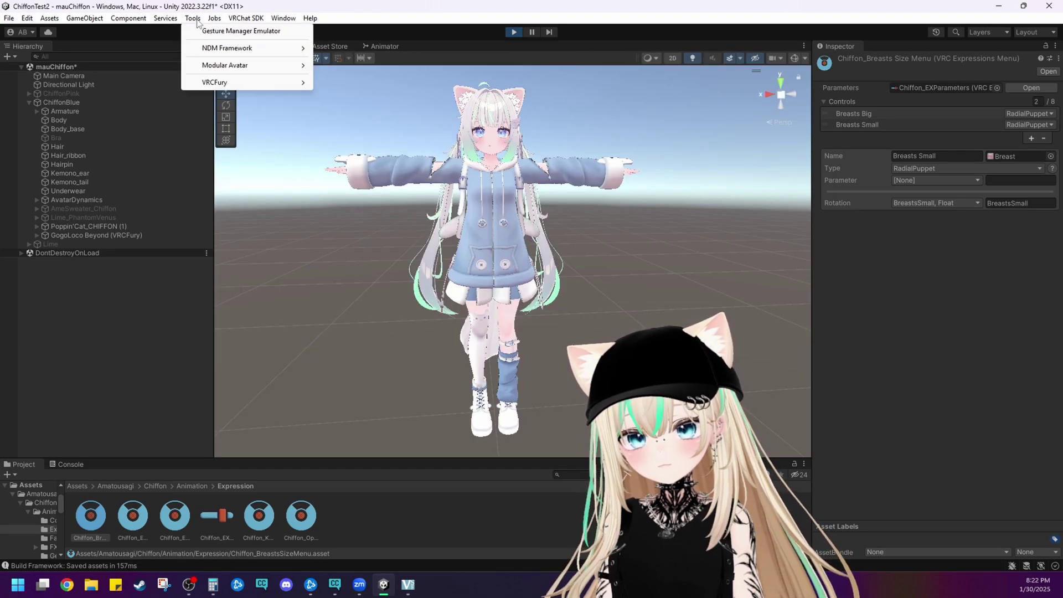
pyautogui.click(208, 32)
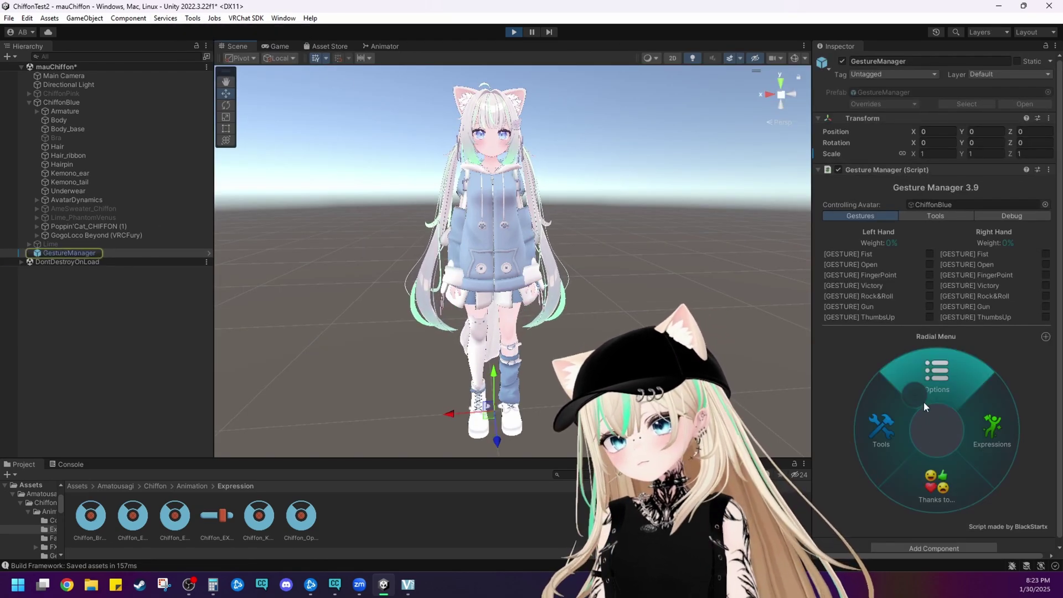
pyautogui.click(1007, 427)
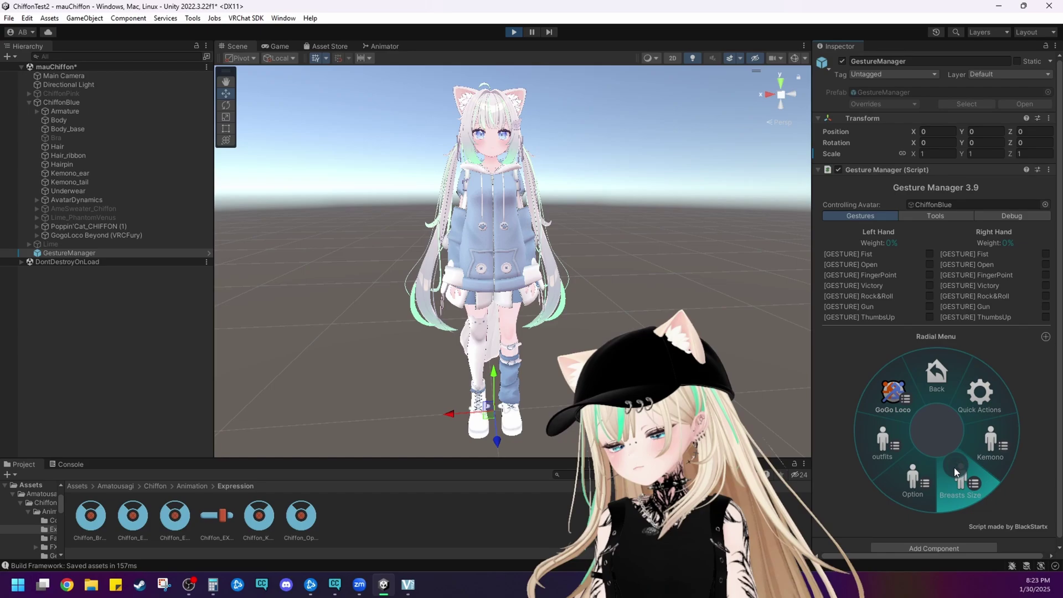
pyautogui.click(910, 476)
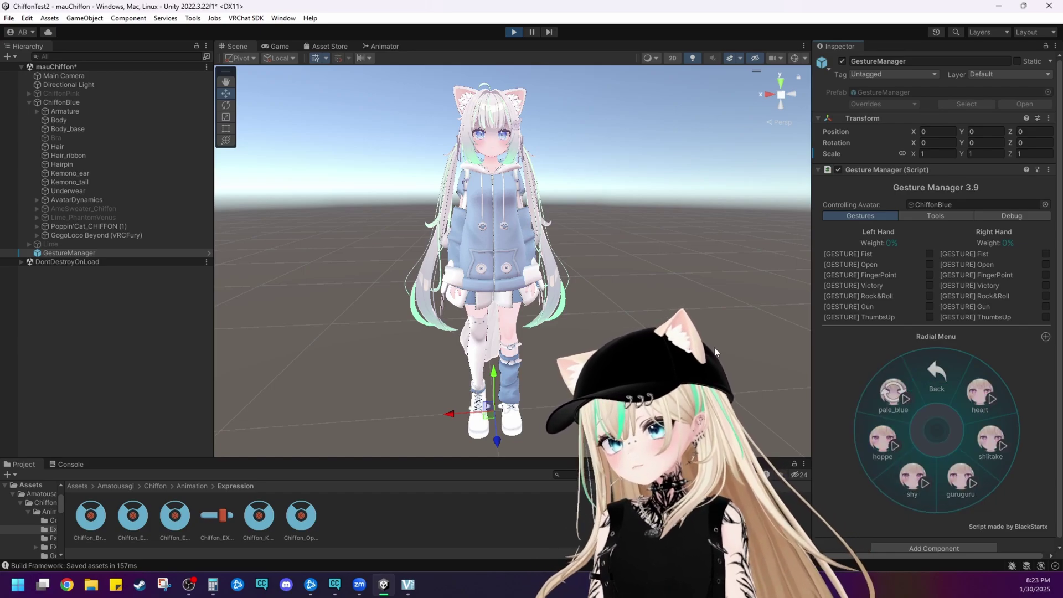
pyautogui.scroll(5, 626, 294)
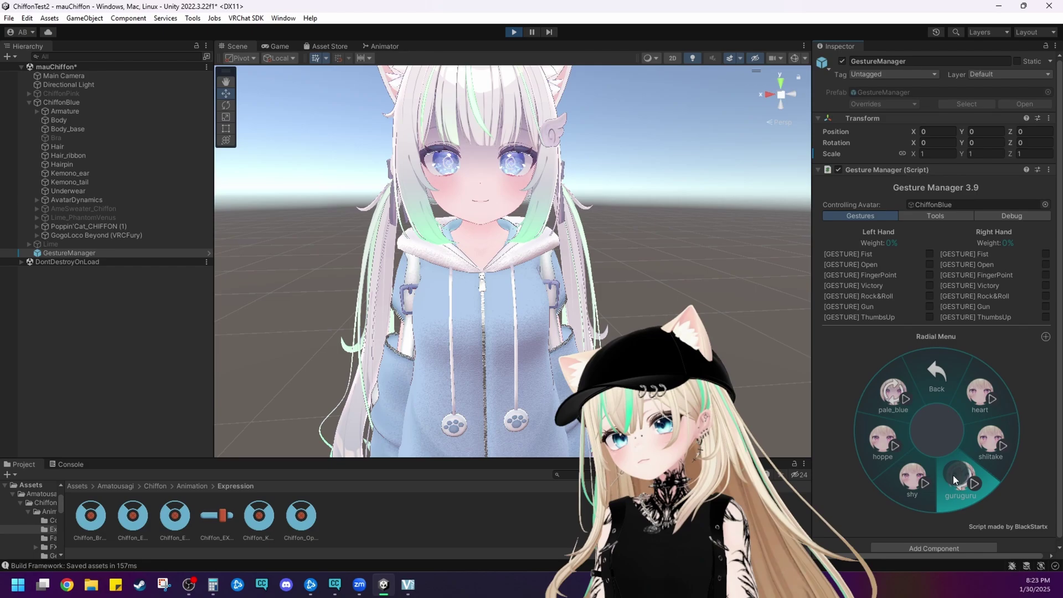
pyautogui.click(883, 443)
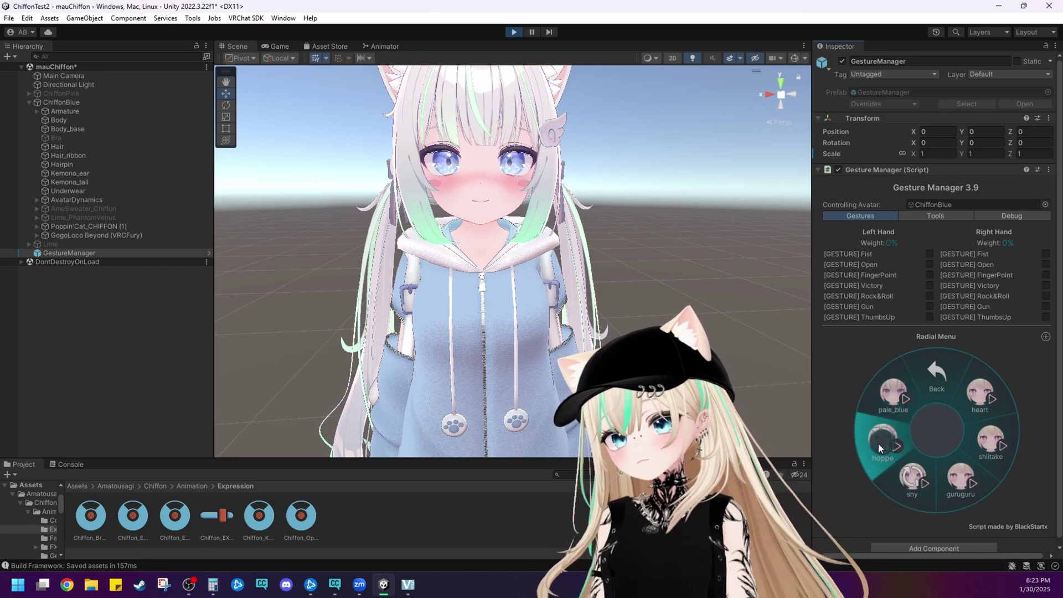
# In the Breasts Size submenu, set Breasts Big to 13% and Breasts Small to 8%
pyautogui.click(931, 366)
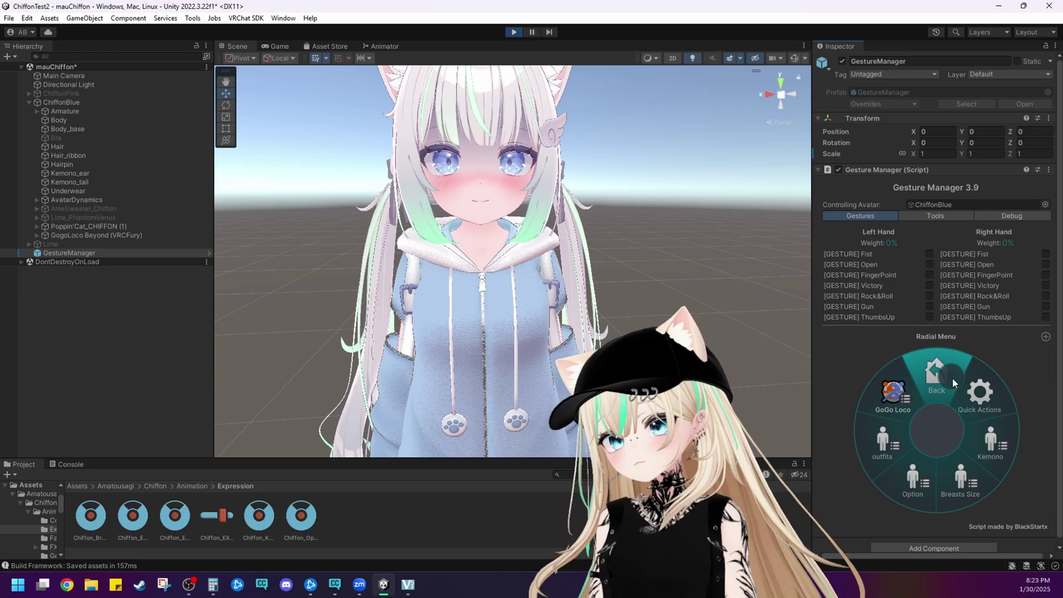
pyautogui.click(958, 464)
pyautogui.click(981, 451)
pyautogui.moveTo(981, 451); pyautogui.dragTo(958, 438)
pyautogui.moveTo(892, 459); pyautogui.dragTo(952, 384)
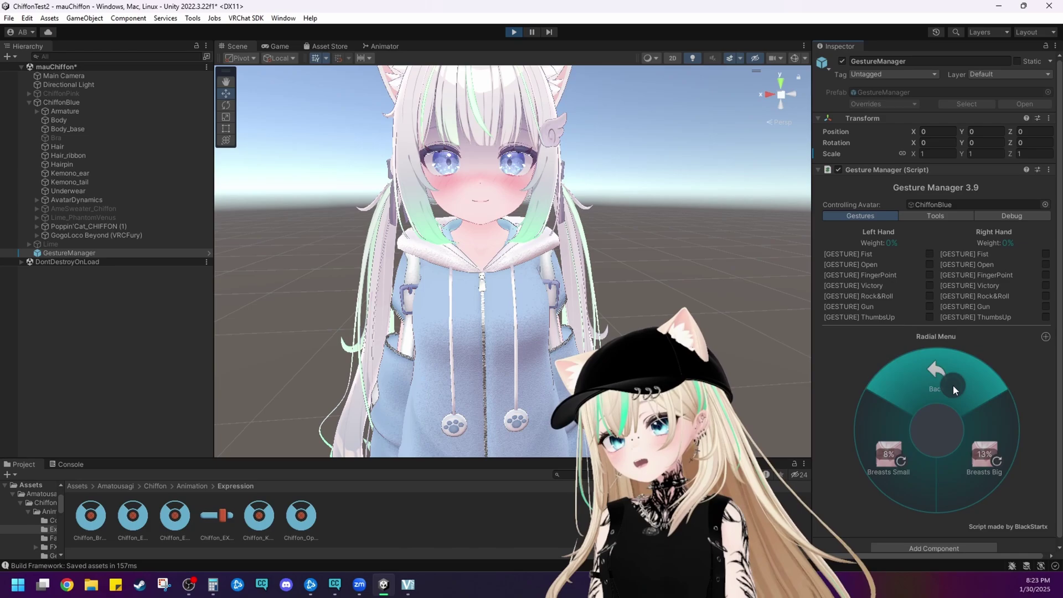
pyautogui.keyDown('alt'); pyautogui.moveTo(609, 260); pyautogui.dragTo(731, 264); pyautogui.keyUp('alt')
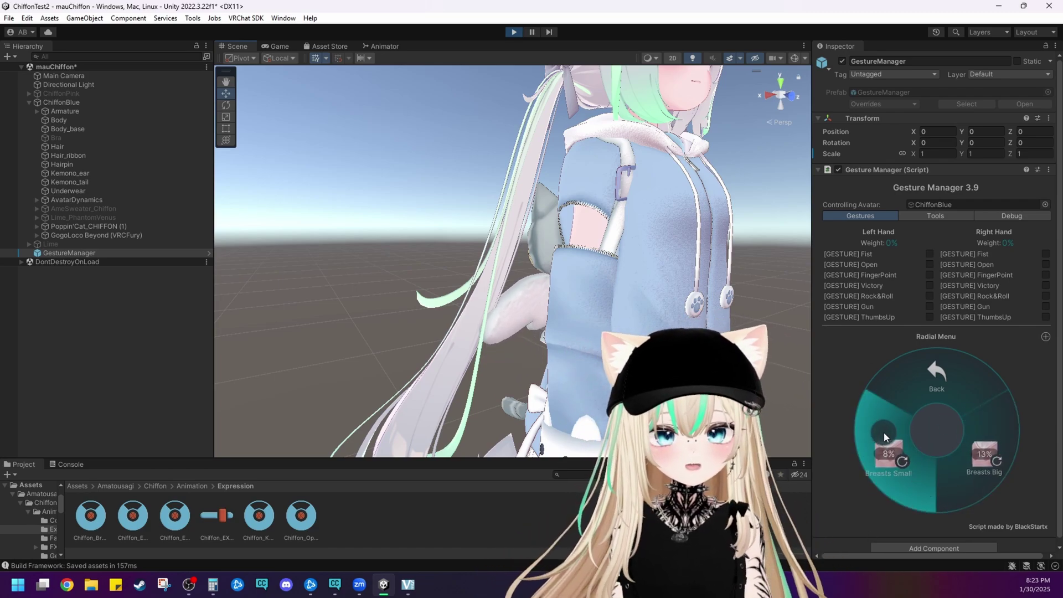
# Toggle Kemono_ear and Kemono_tail off and on, leaving both shown, and return to the main page
pyautogui.click(916, 388)
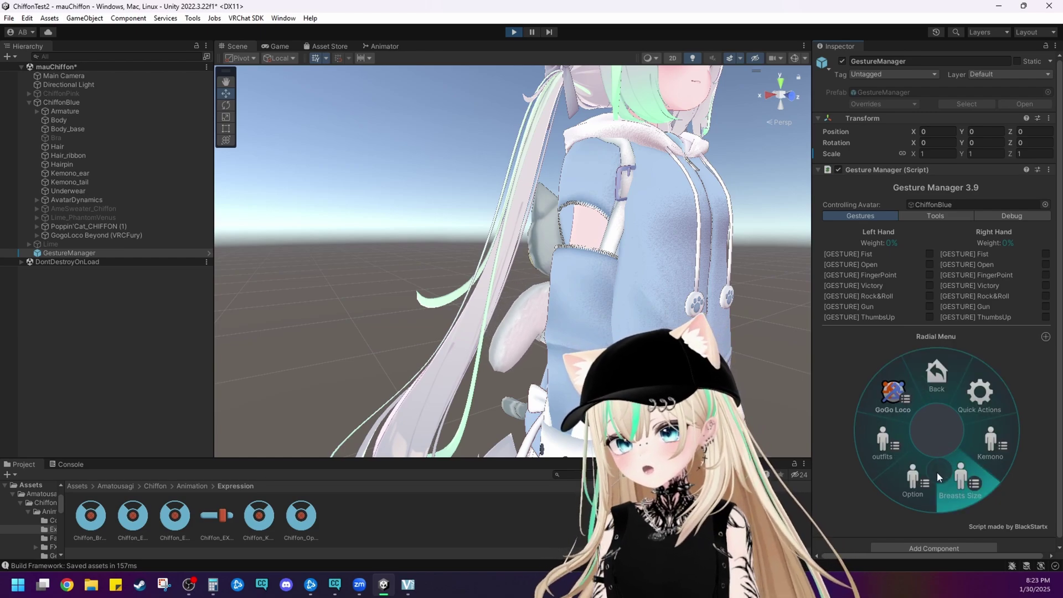
pyautogui.click(921, 475)
pyautogui.click(941, 361)
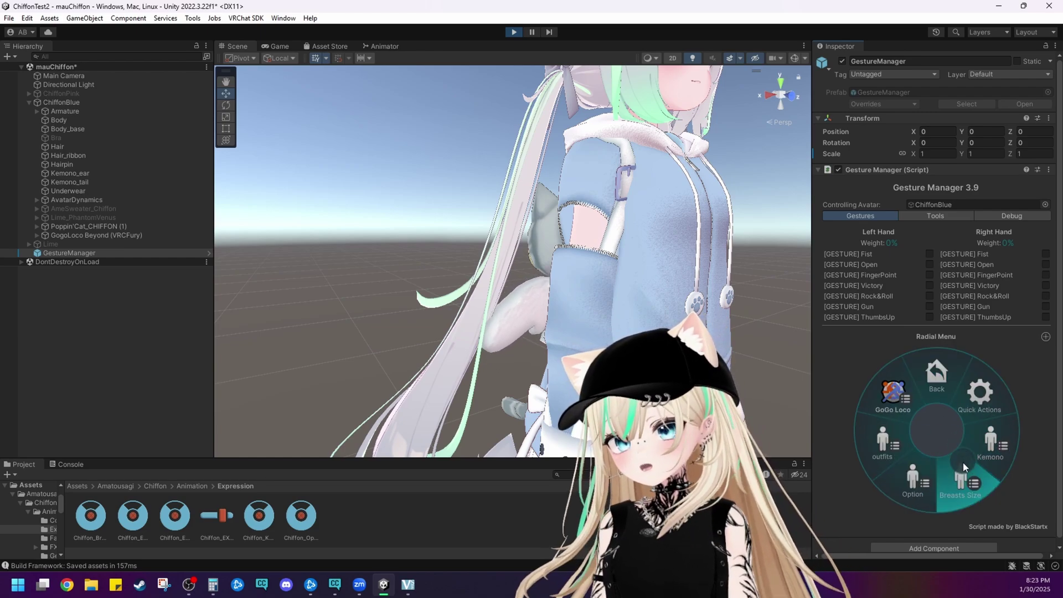
pyautogui.click(990, 440)
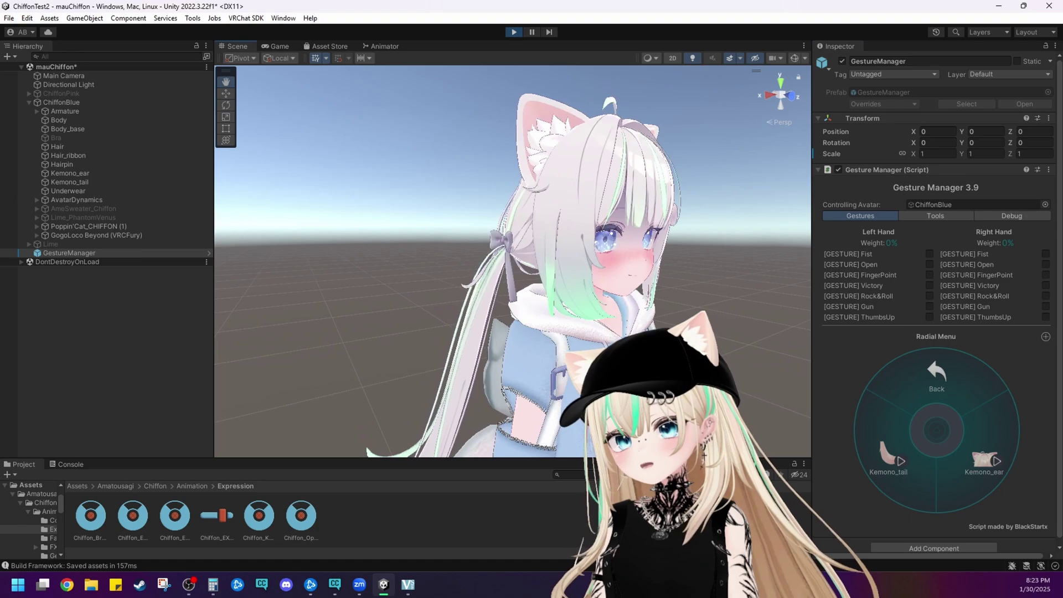
pyautogui.click(986, 459)
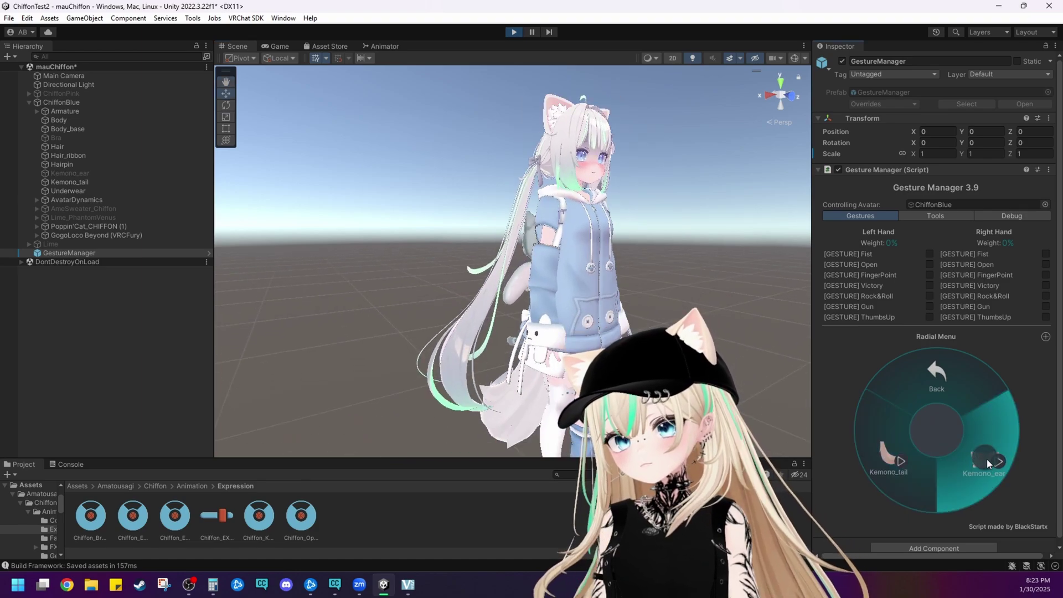
pyautogui.click(875, 466)
pyautogui.click(875, 466)
pyautogui.click(961, 471)
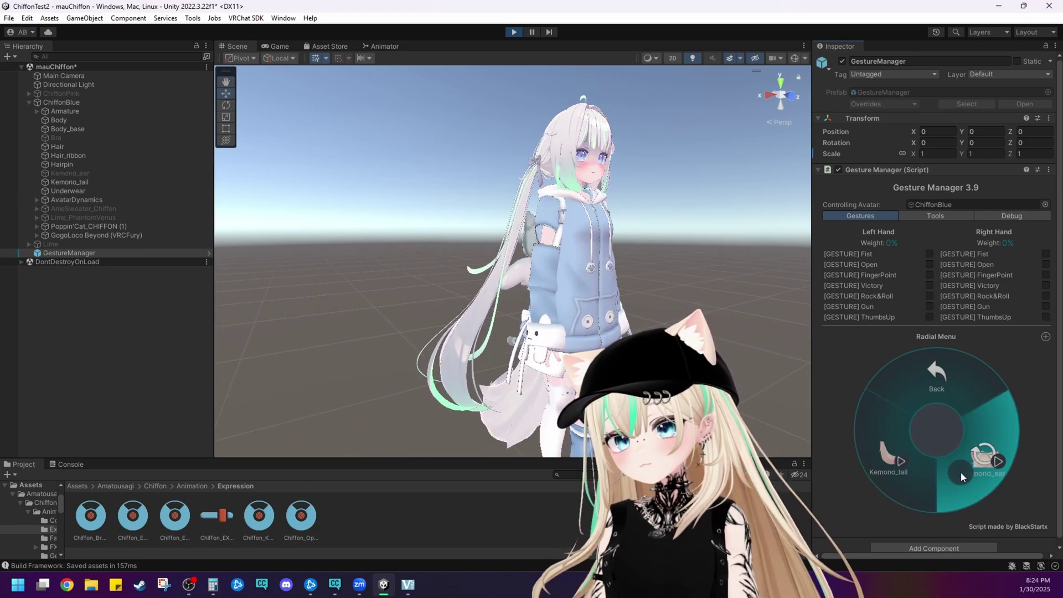
pyautogui.click(939, 394)
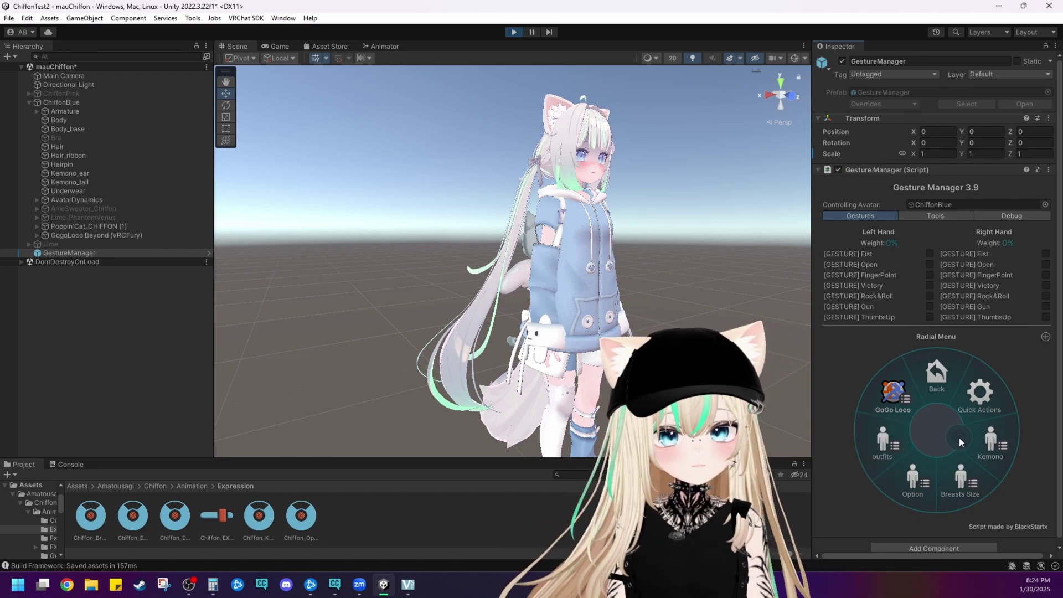
# Toggle the cat jacket outfit off and on from the outfit toggles
pyautogui.scroll(5, 641, 309)
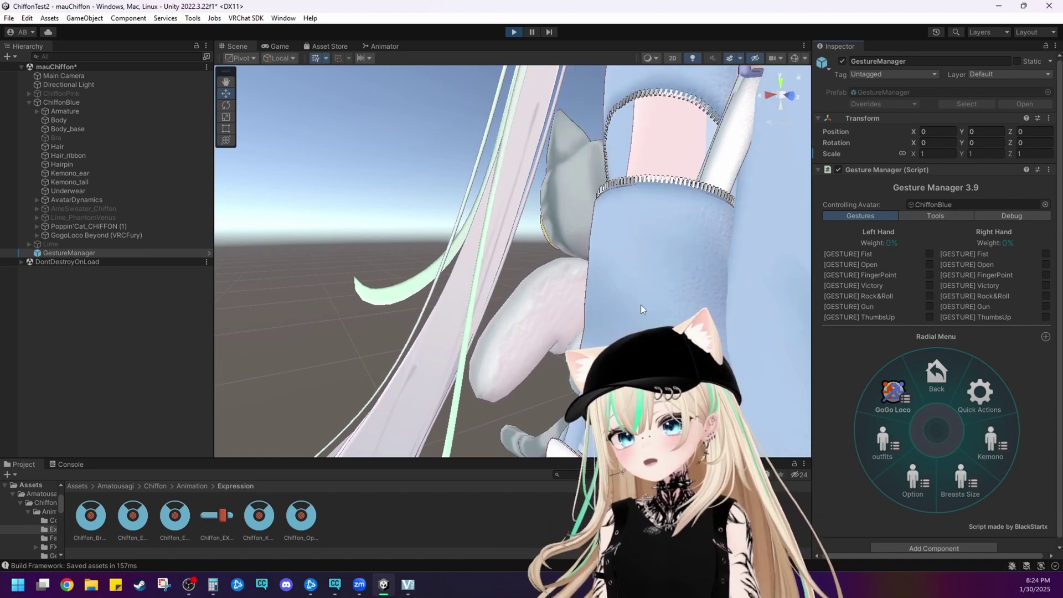
pyautogui.moveTo(641, 309); pyautogui.dragTo(670, 149, button='middle')
pyautogui.scroll(-5, 670, 149)
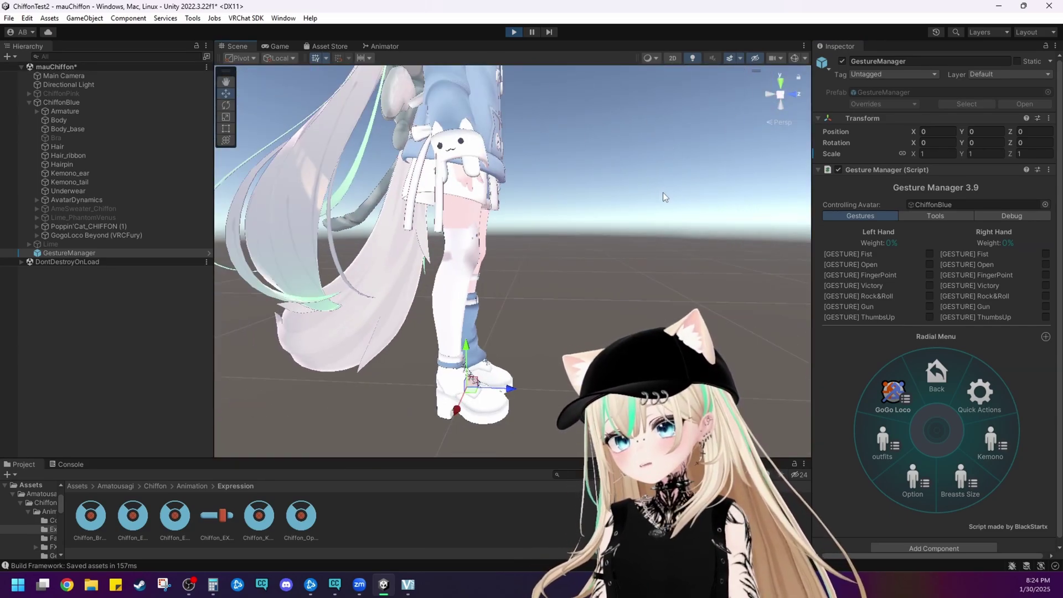
pyautogui.scroll(3, 650, 269)
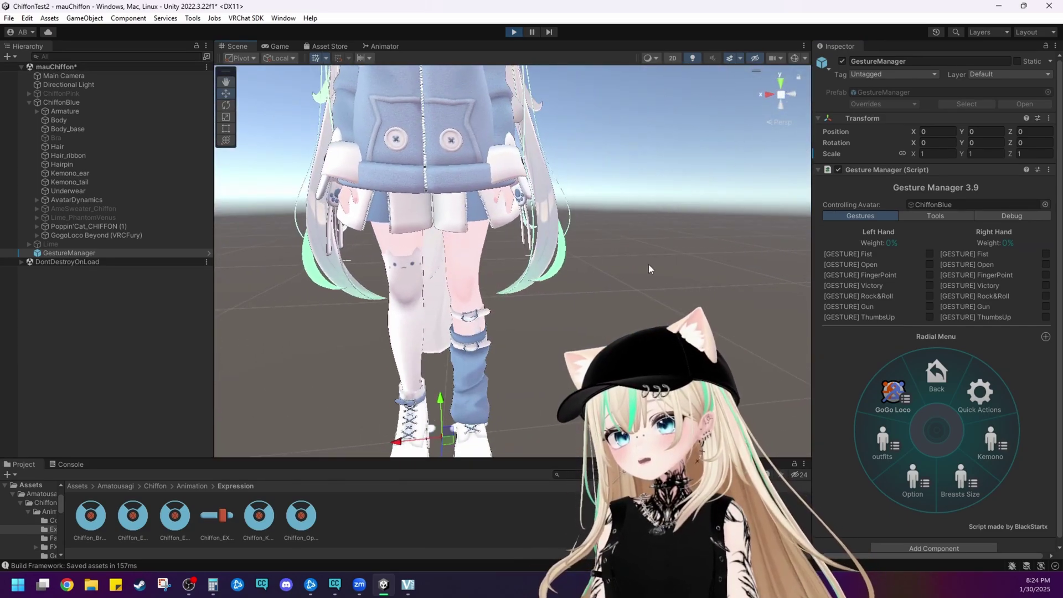
pyautogui.scroll(-5, 650, 270)
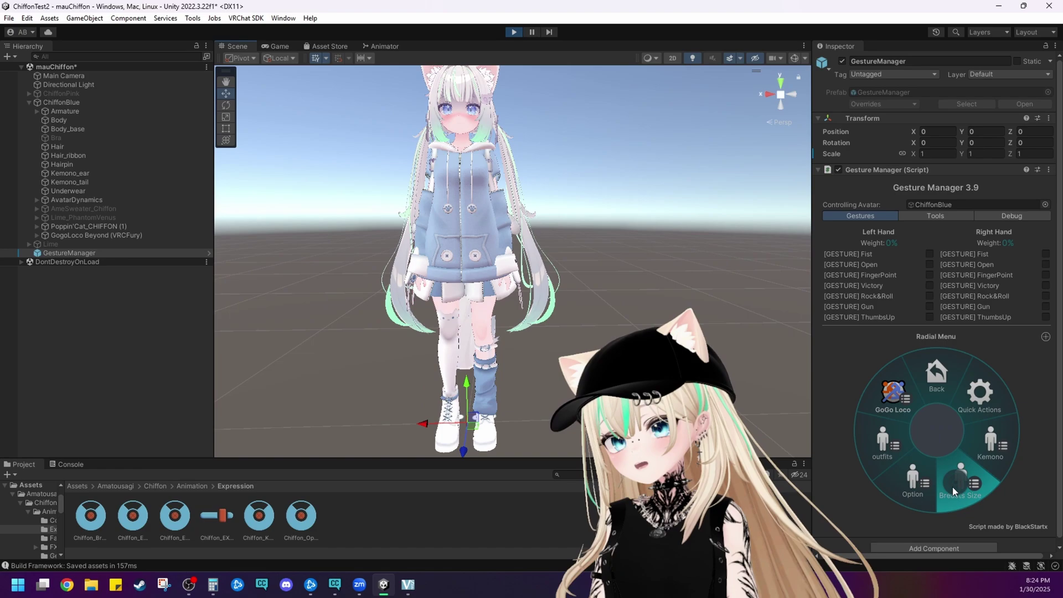
pyautogui.click(912, 474)
pyautogui.click(927, 386)
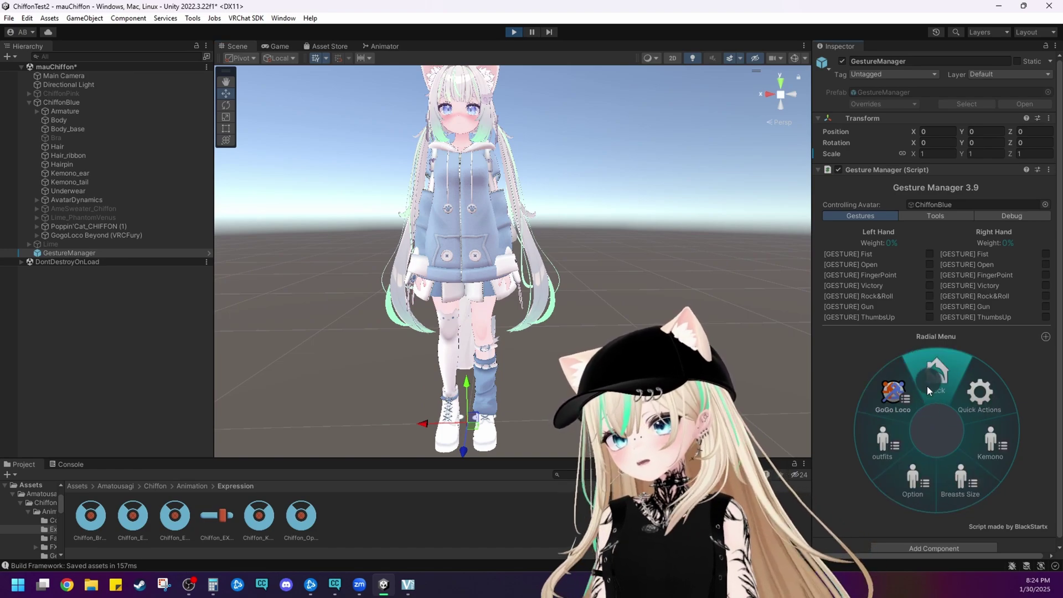
pyautogui.click(882, 428)
pyautogui.click(889, 398)
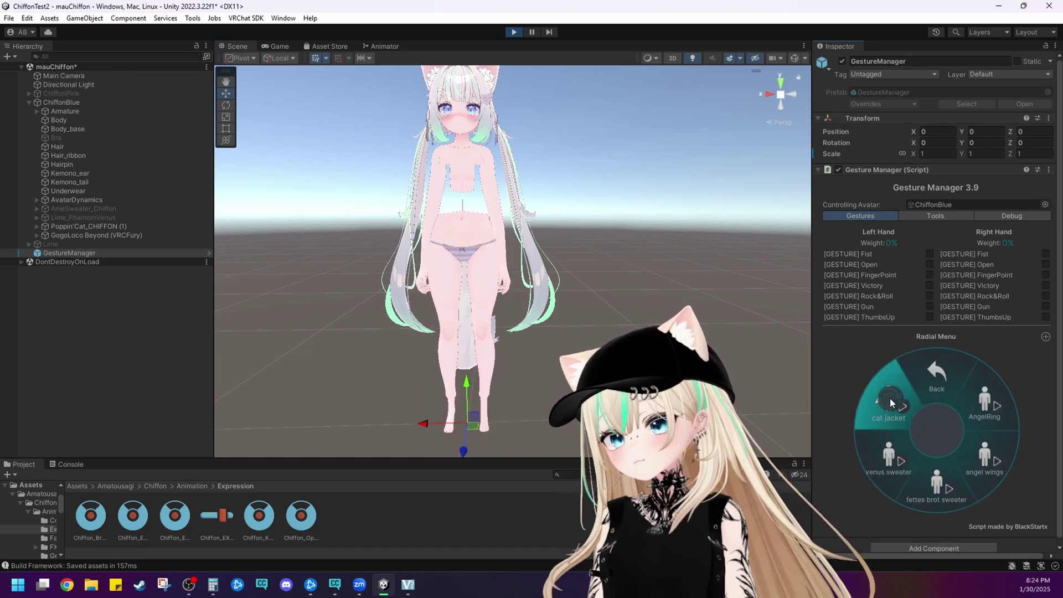
pyautogui.click(889, 398)
pyautogui.click(890, 398)
# Toggle the angel wings and cat jacket, then exit Play mode
pyautogui.click(982, 443)
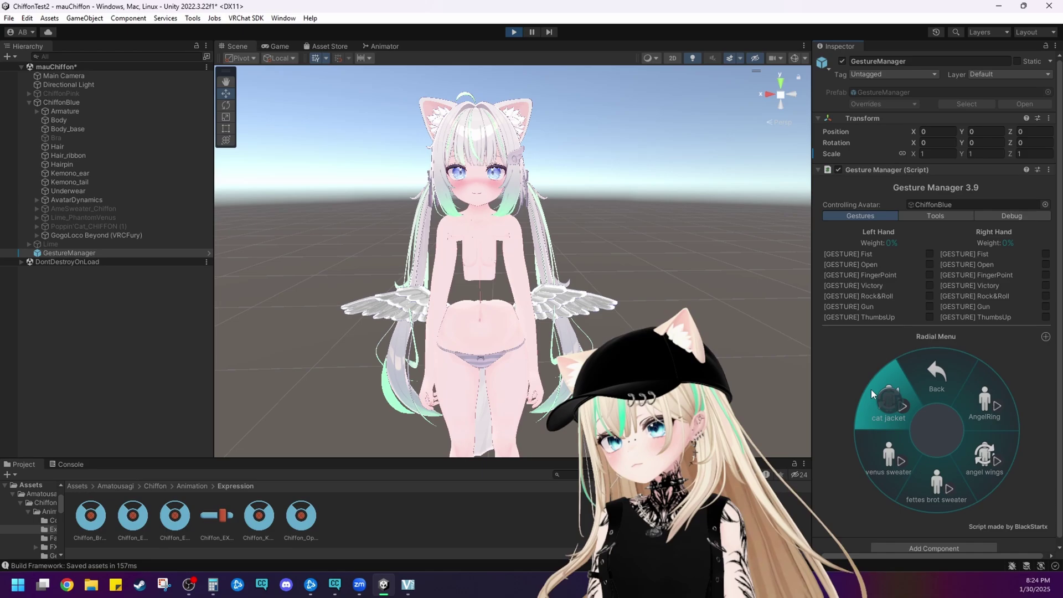
pyautogui.click(871, 393)
pyautogui.click(877, 395)
pyautogui.click(877, 393)
pyautogui.click(877, 393)
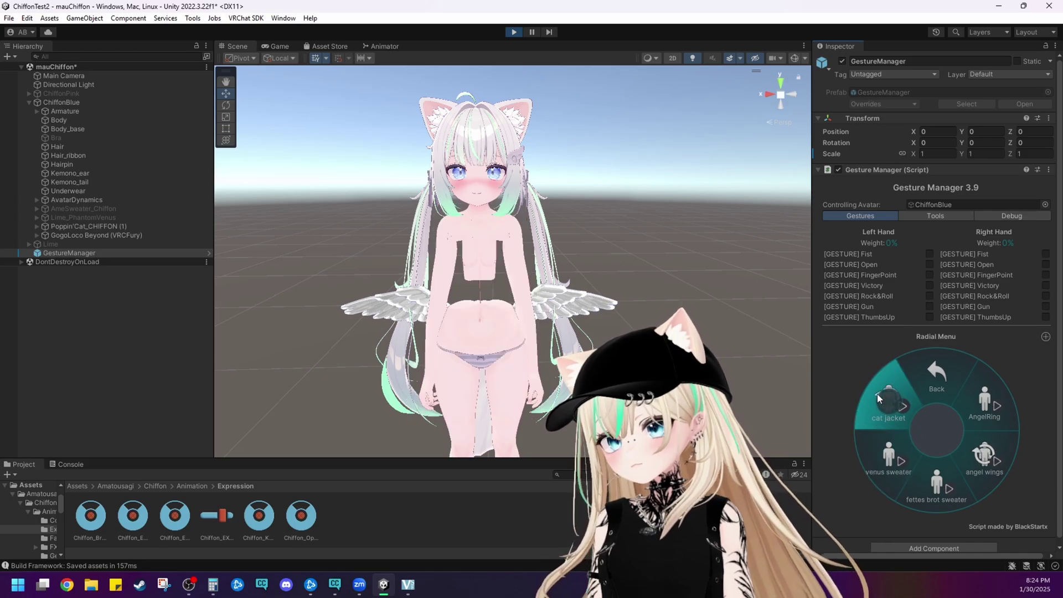
pyautogui.click(975, 433)
pyautogui.moveTo(776, 404); pyautogui.dragTo(792, 277, button='middle')
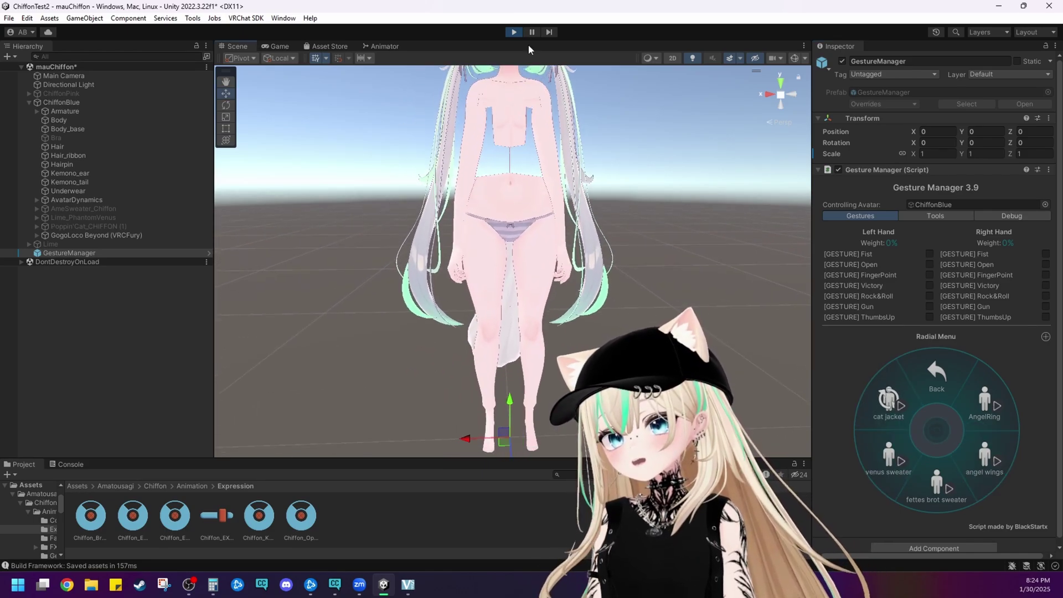
pyautogui.click(515, 32)
pyautogui.scroll(-5, 635, 181)
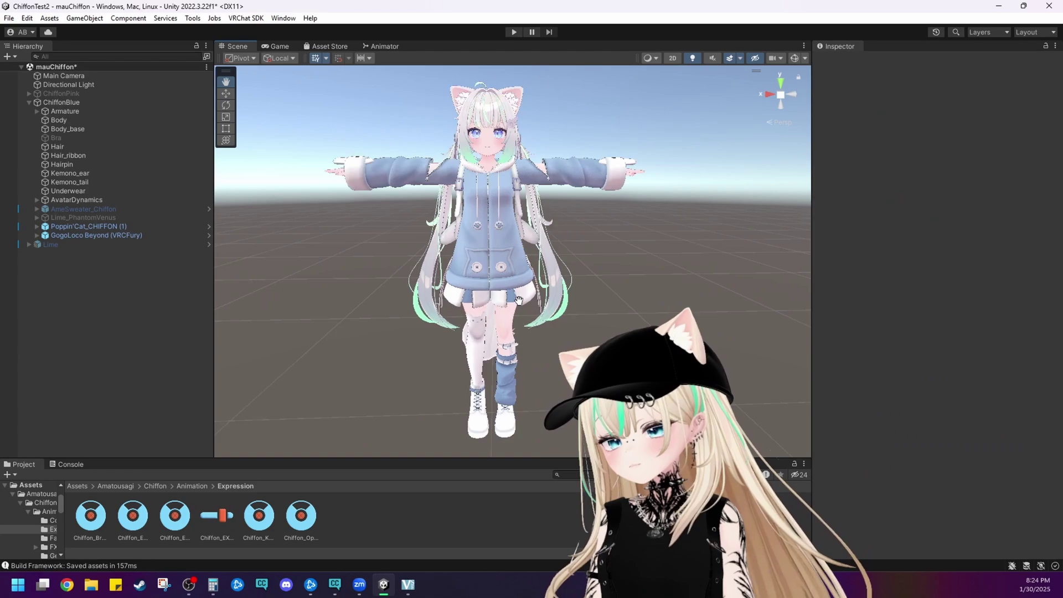
# Set Body_base's Chest_2_OFF, Spine_1_OFF and Foot_OFF blendshapes to 0 and Breasts_small to 52.7
pyautogui.click(502, 338)
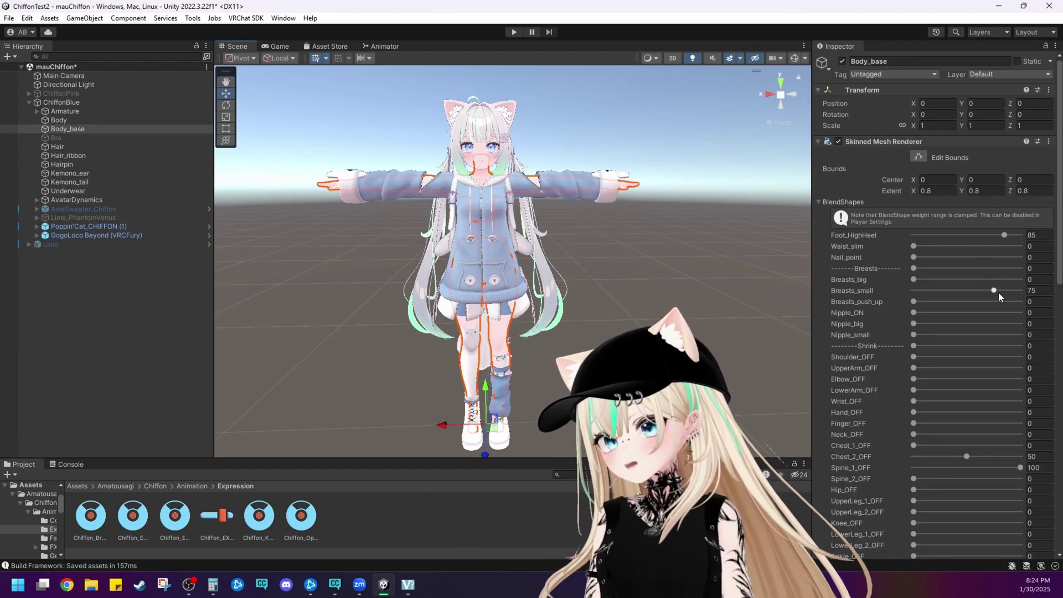
pyautogui.scroll(-3, 995, 293)
pyautogui.scroll(-3, 1024, 327)
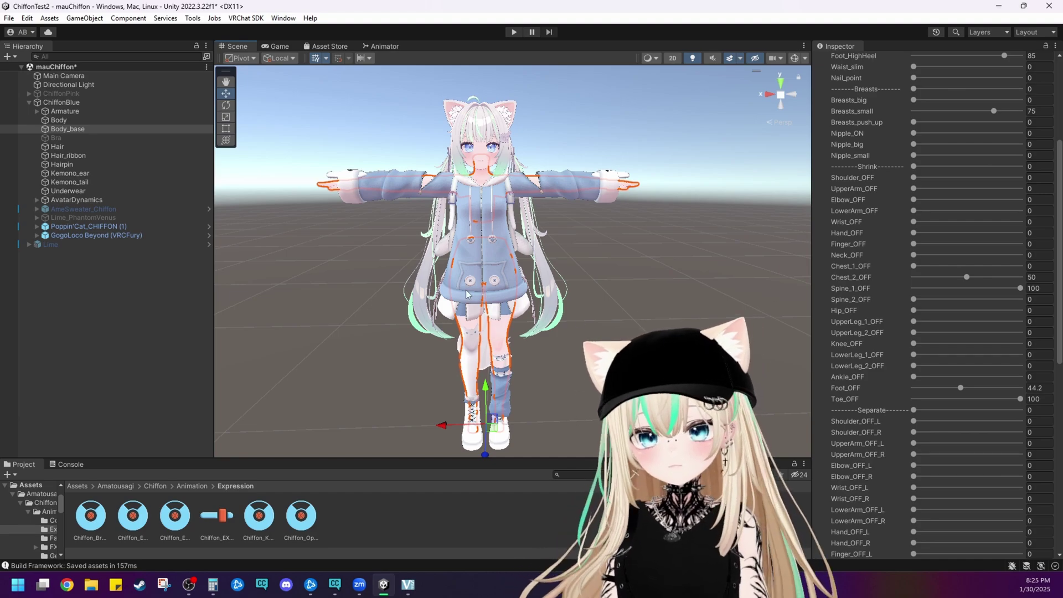
pyautogui.moveTo(466, 294); pyautogui.dragTo(562, 288, button='middle')
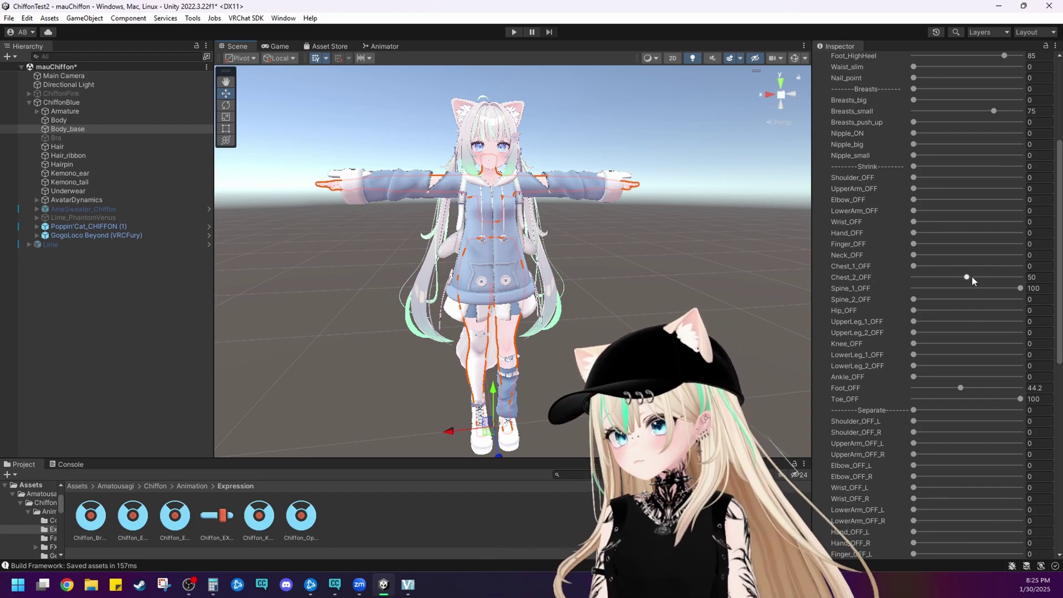
pyautogui.moveTo(967, 276); pyautogui.dragTo(897, 282)
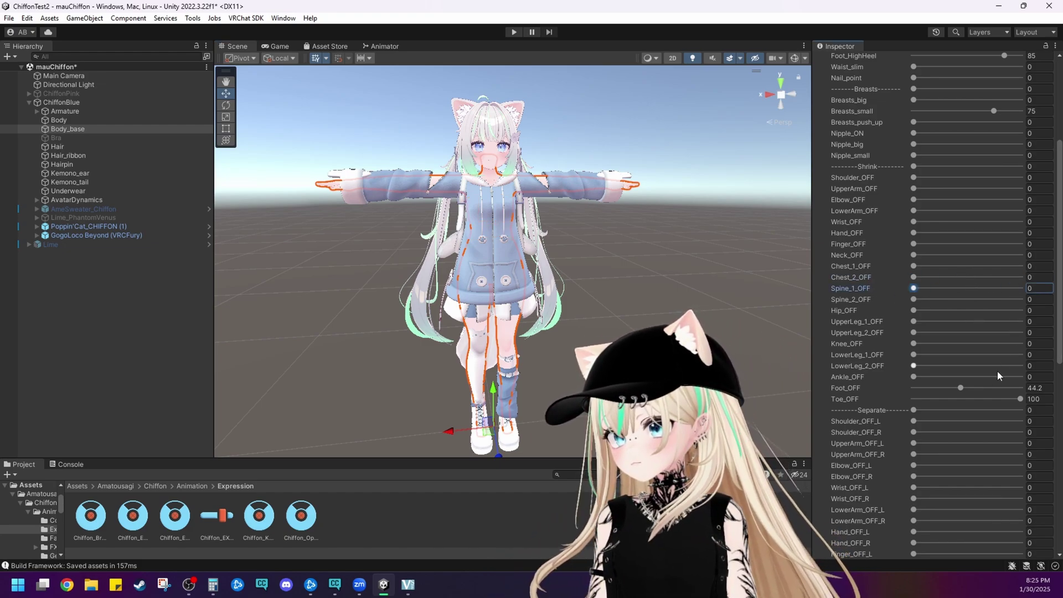
pyautogui.moveTo(964, 390); pyautogui.dragTo(910, 390)
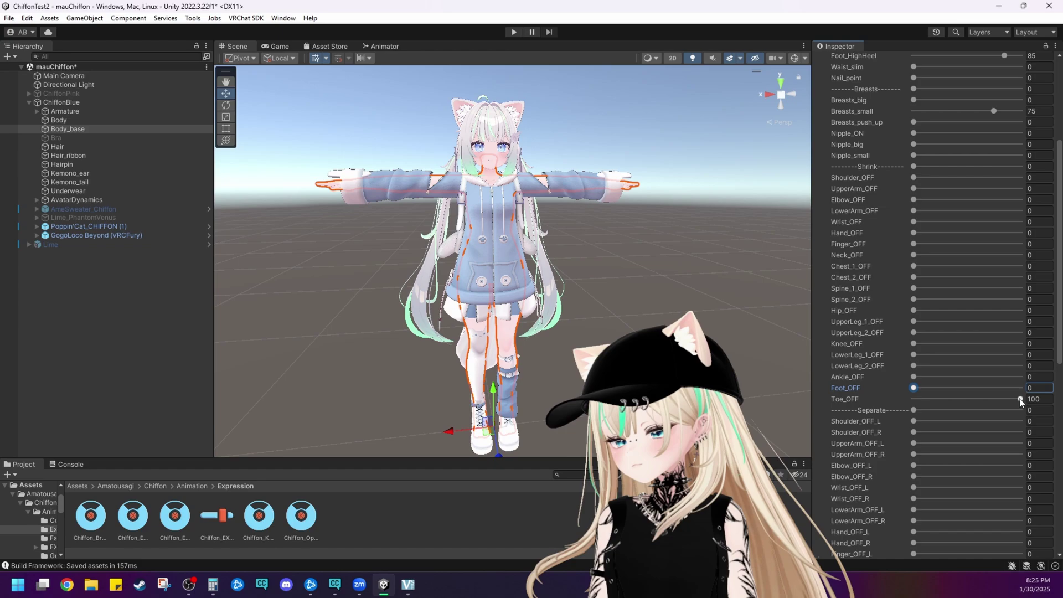
pyautogui.scroll(-5, 946, 370)
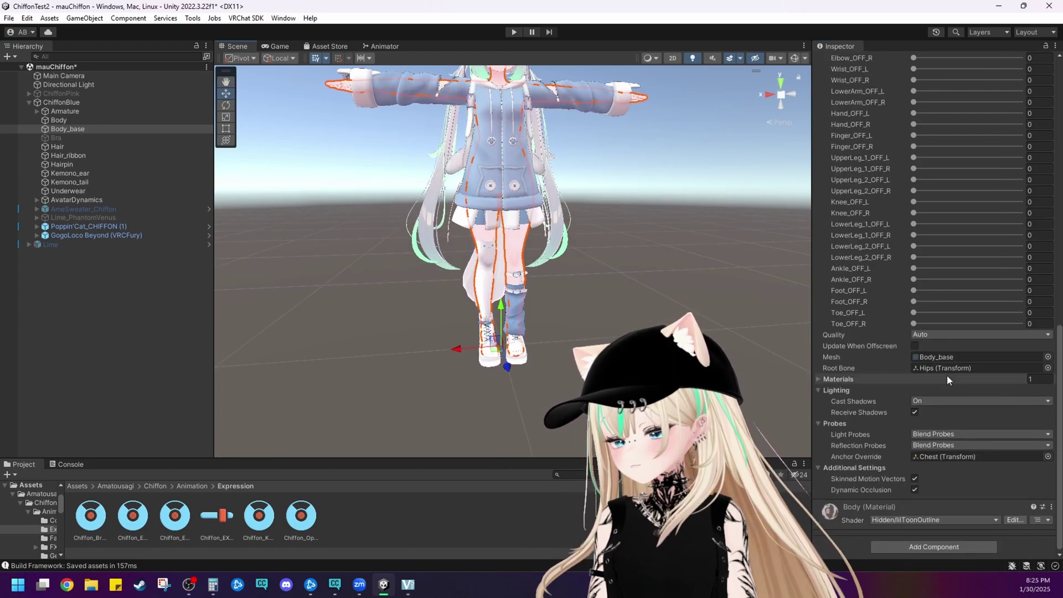
pyautogui.scroll(6, 946, 371)
pyautogui.scroll(6, 943, 367)
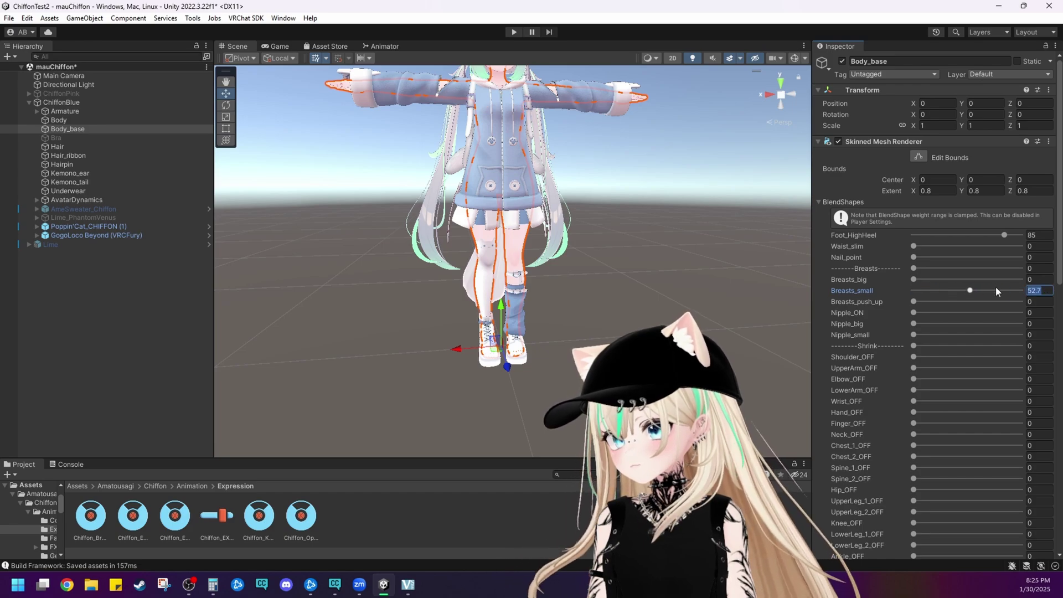
pyautogui.click(712, 292)
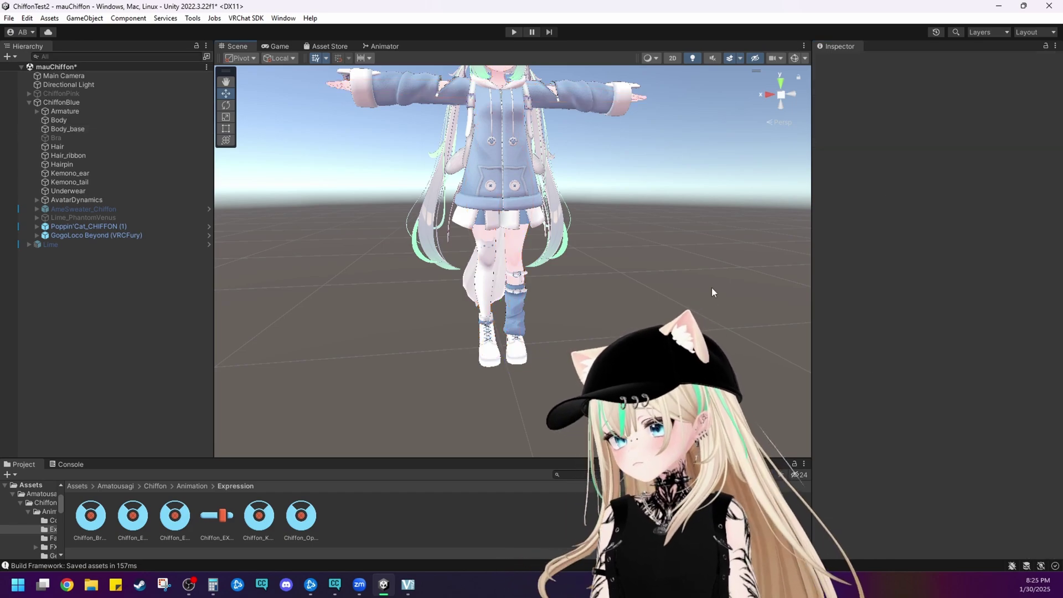
# Enter Play mode and add the Gesture Manager emulator from Tools
pyautogui.moveTo(711, 292); pyautogui.dragTo(700, 365, button='middle')
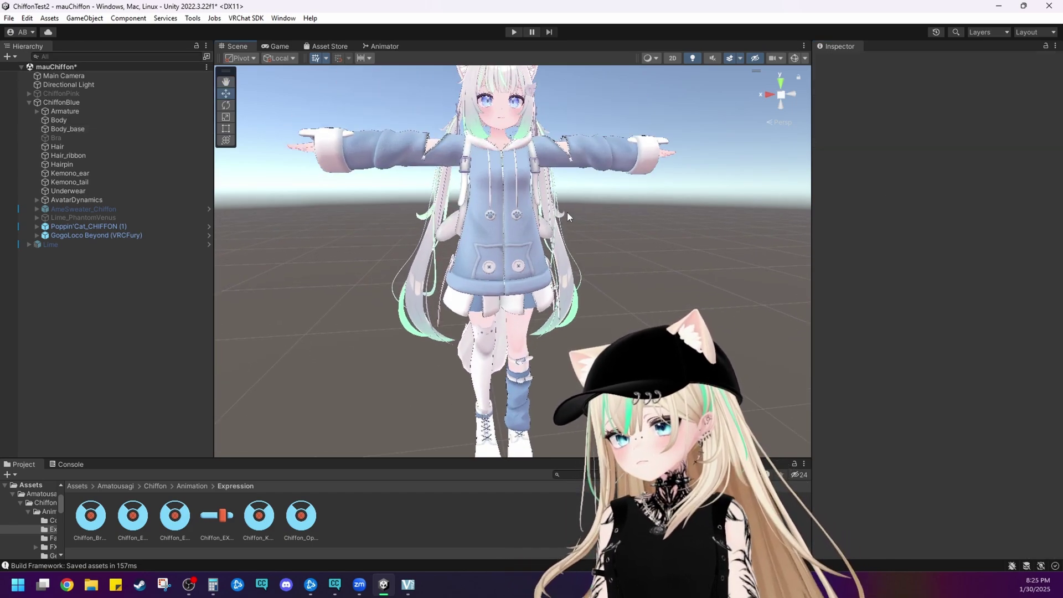
pyautogui.click(514, 32)
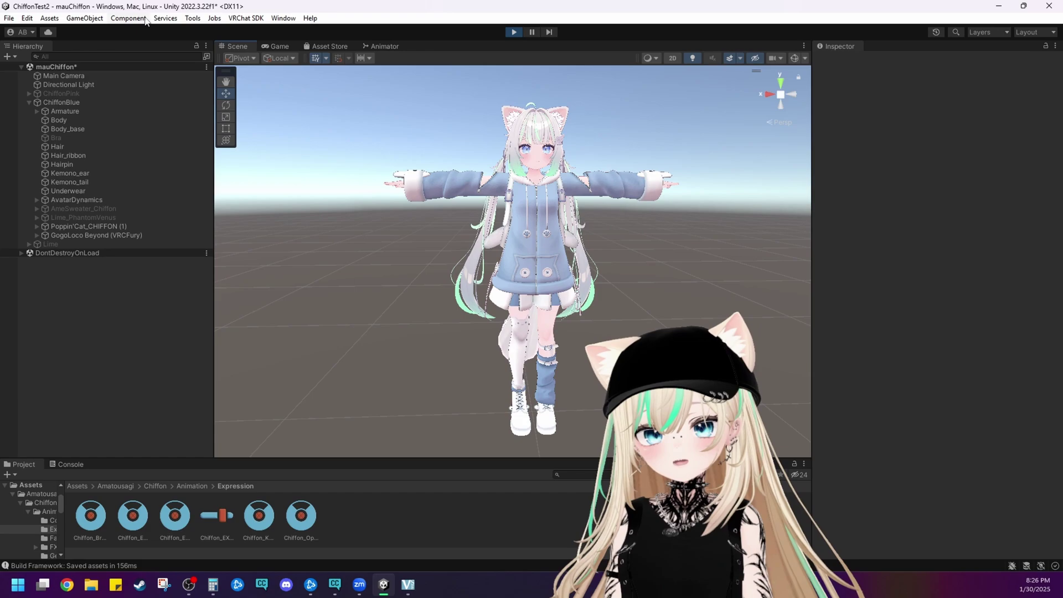
pyautogui.click(192, 19)
pyautogui.click(203, 32)
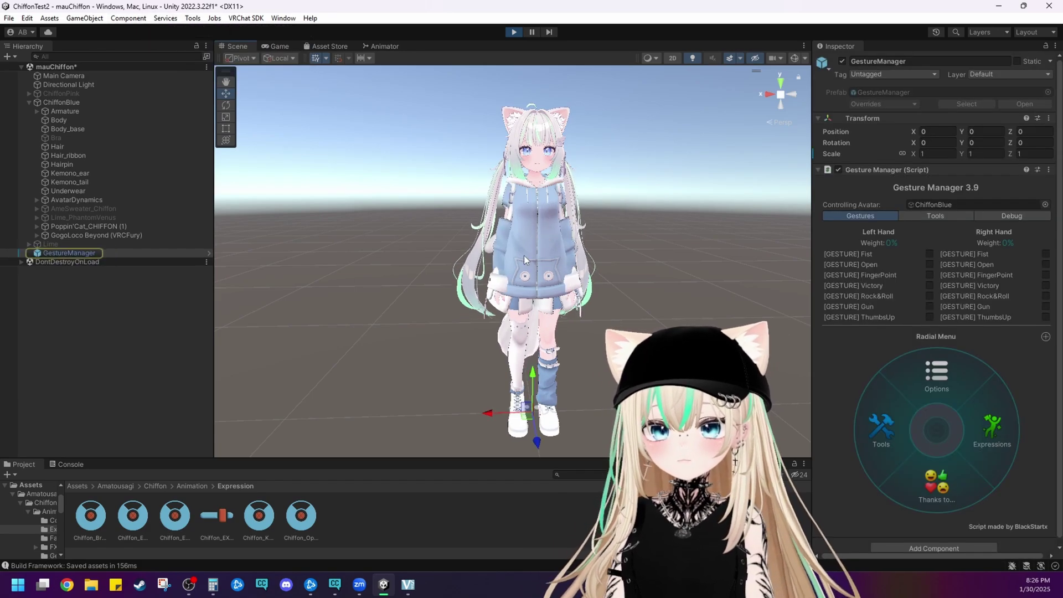
# In the Expressions outfits submenu, take the cat jacket off and put it back on
pyautogui.moveTo(586, 310); pyautogui.dragTo(530, 294, button='middle')
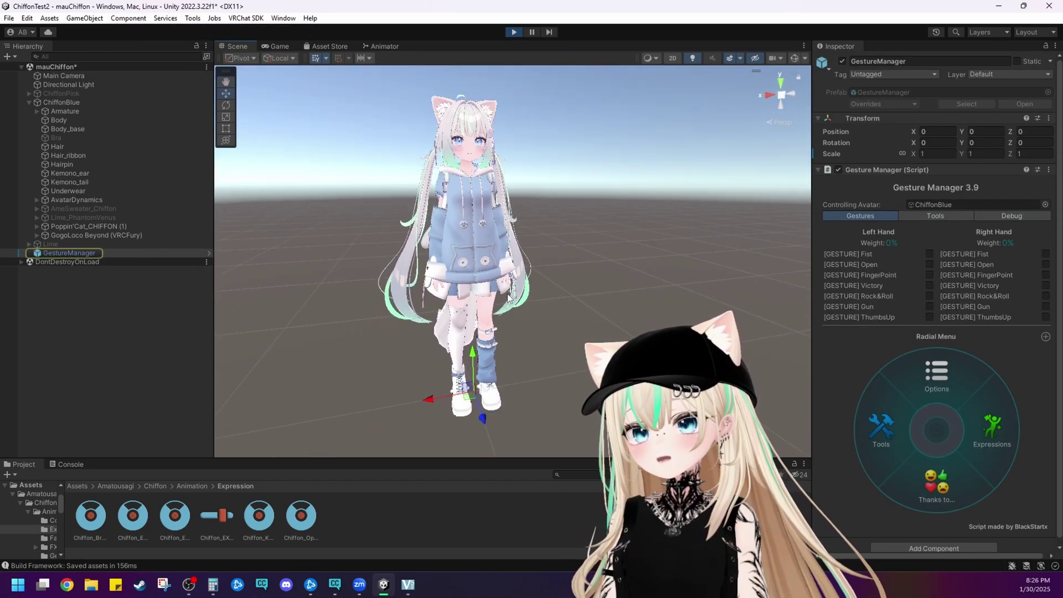
pyautogui.scroll(5, 453, 287)
pyautogui.keyDown('alt'); pyautogui.moveTo(459, 286); pyautogui.dragTo(511, 251); pyautogui.keyUp('alt')
pyautogui.scroll(3, 564, 278)
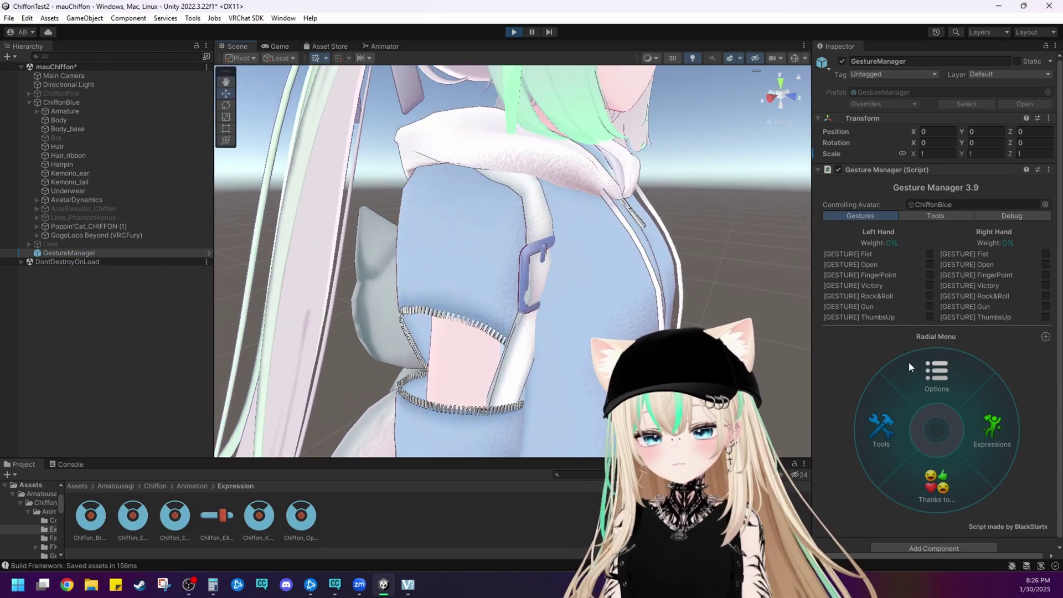
pyautogui.scroll(-10, 513, 260)
pyautogui.scroll(5, 560, 299)
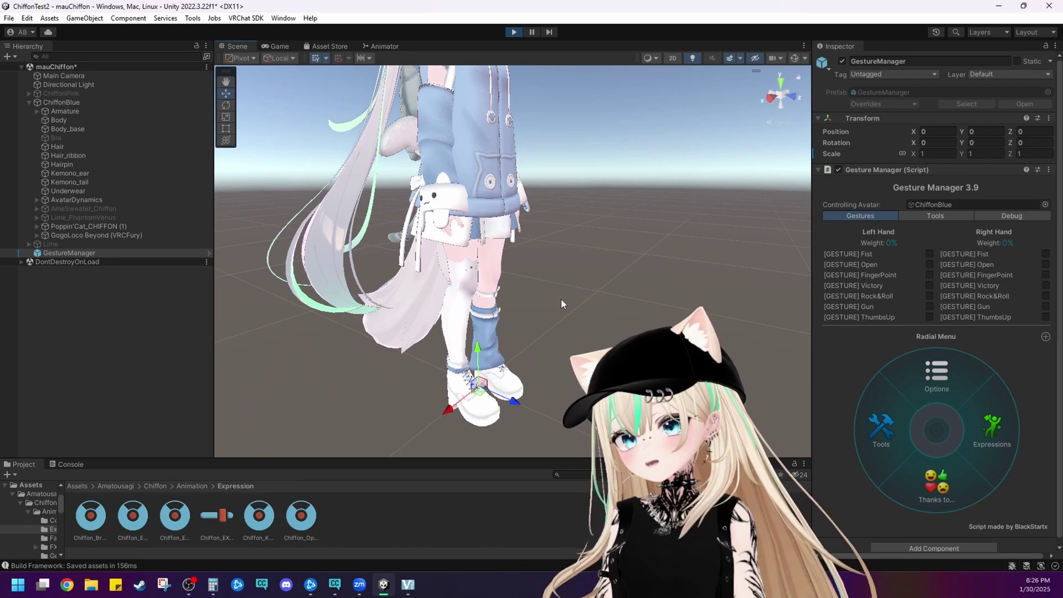
pyautogui.click(1002, 426)
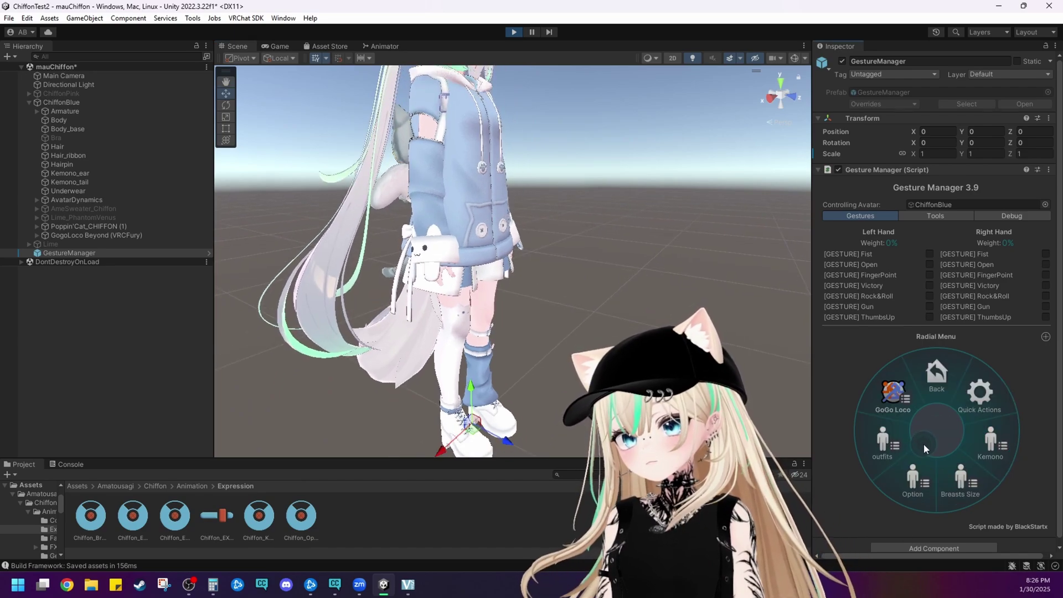
pyautogui.click(883, 442)
pyautogui.click(872, 401)
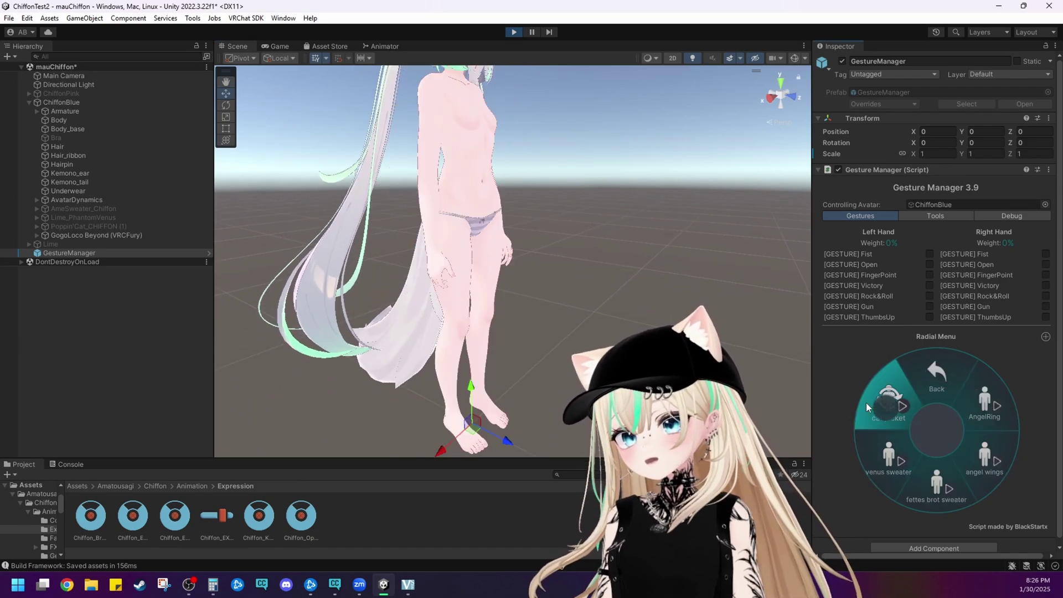
pyautogui.keyDown('alt'); pyautogui.moveTo(587, 346); pyautogui.dragTo(535, 362); pyautogui.keyUp('alt')
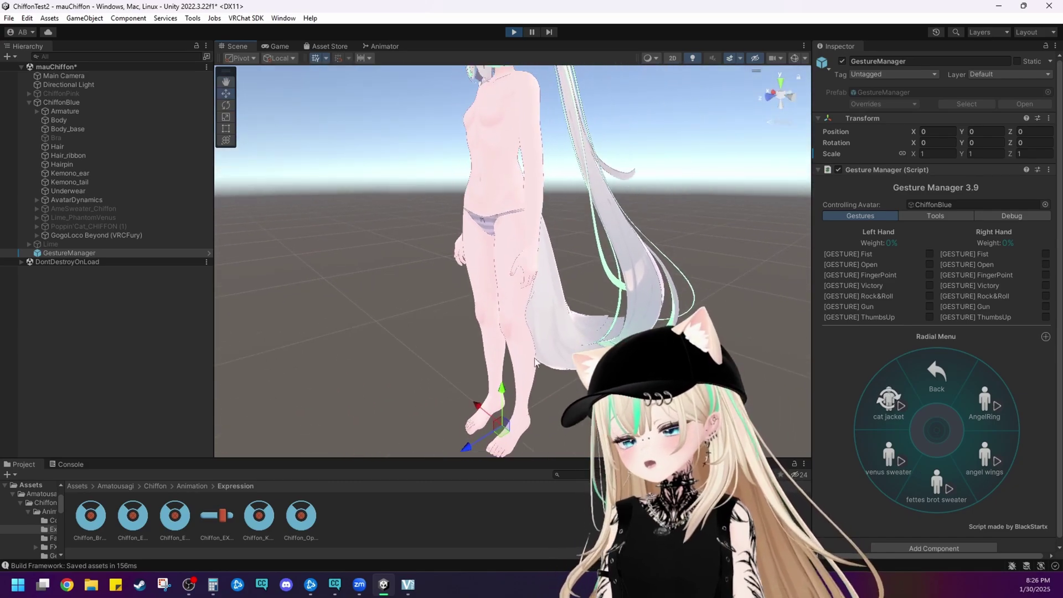
pyautogui.click(870, 400)
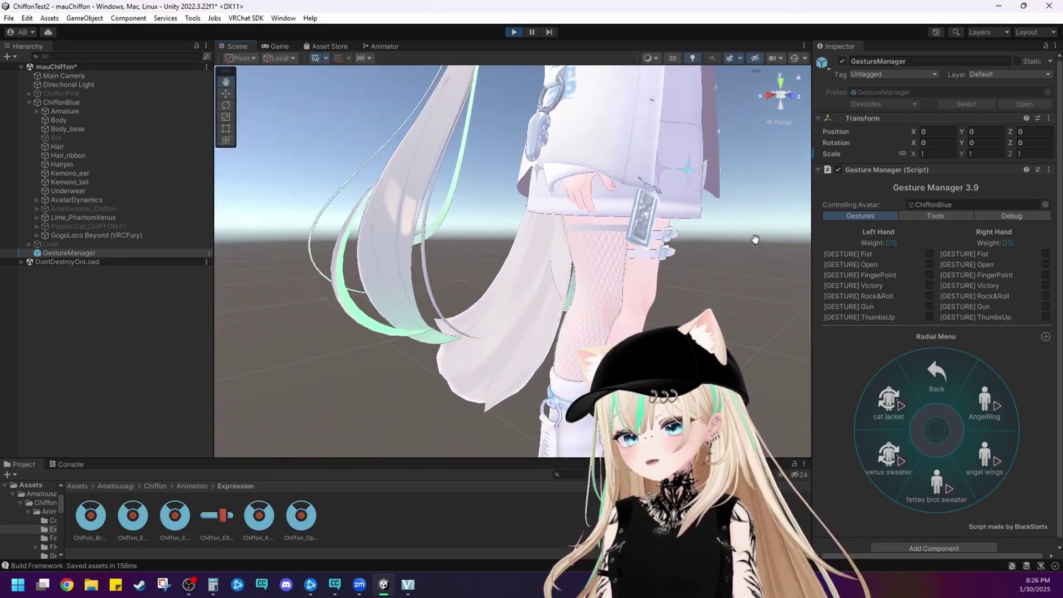
# Turn on the angel wings, try the fettes brot sweater, then return to the main page
pyautogui.click(997, 453)
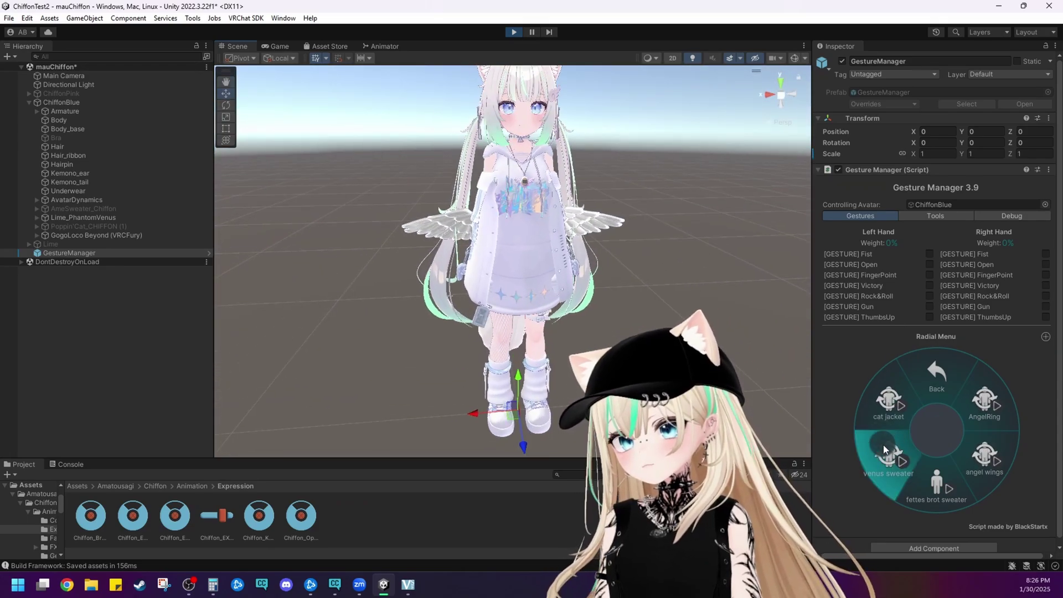
pyautogui.click(879, 413)
pyautogui.click(958, 508)
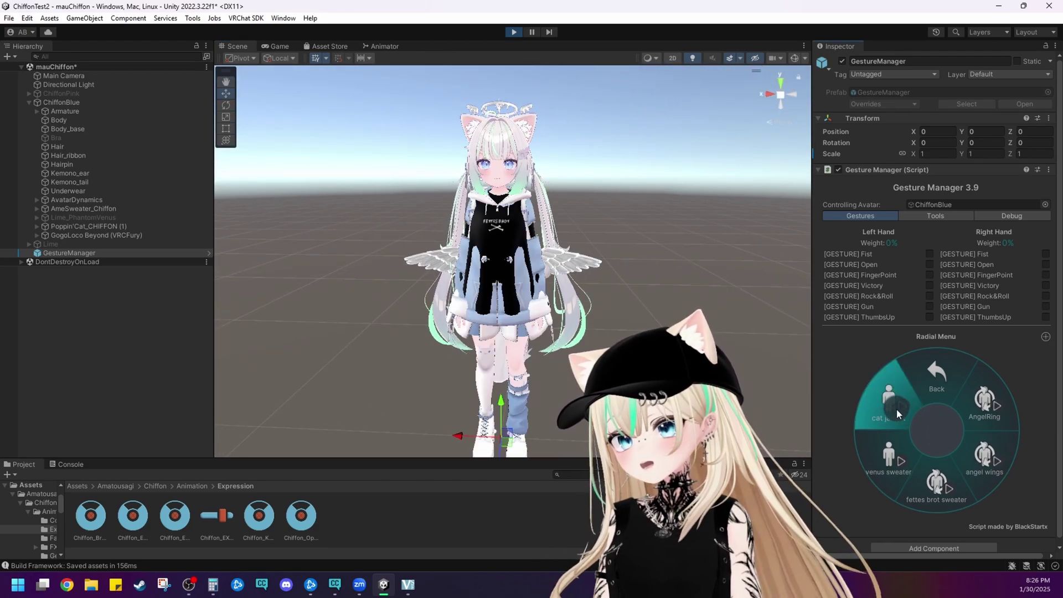
pyautogui.click(926, 468)
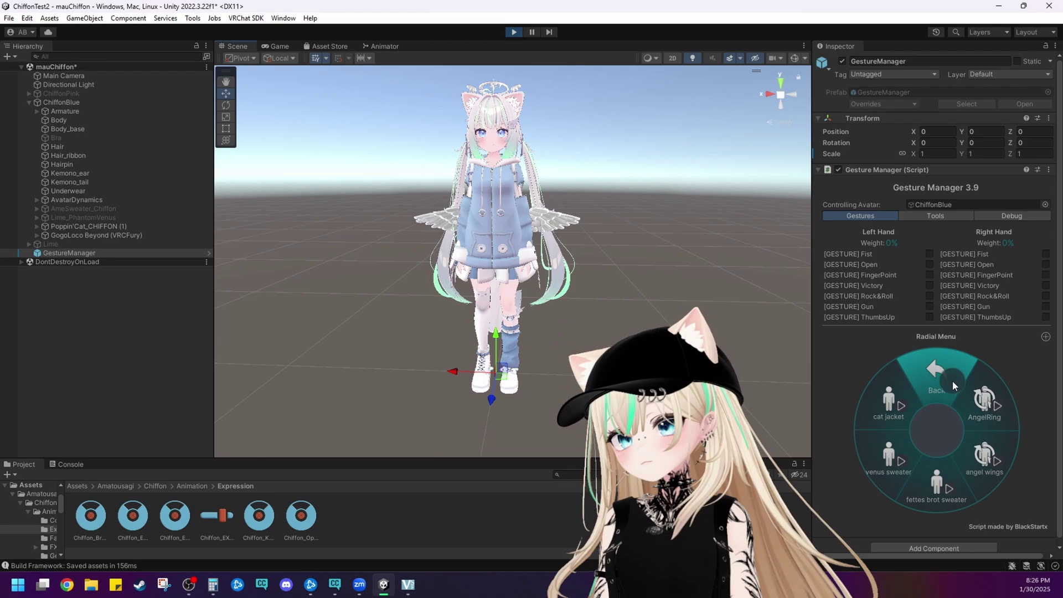
pyautogui.click(939, 381)
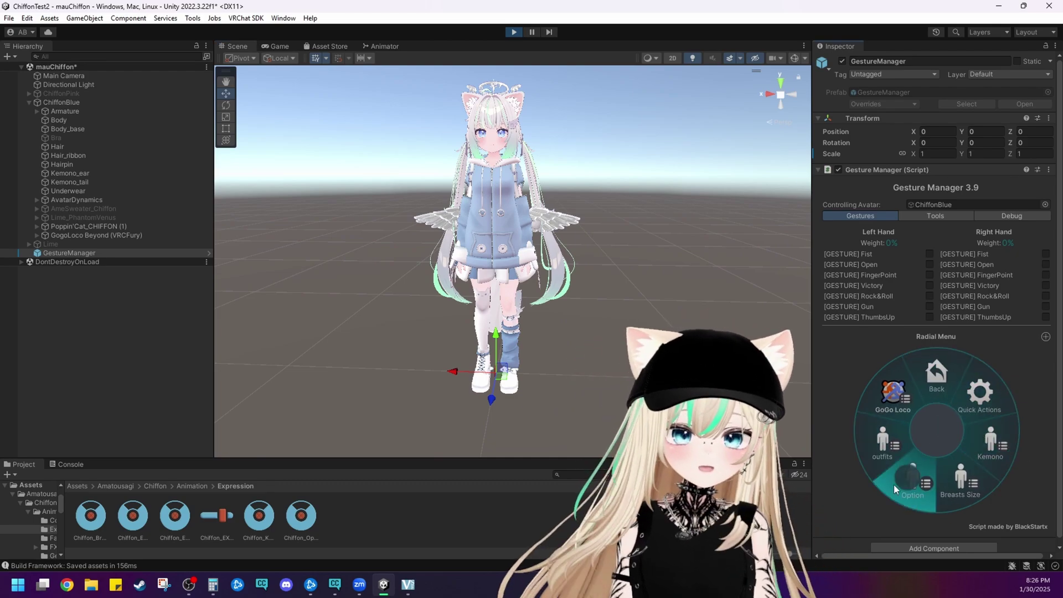